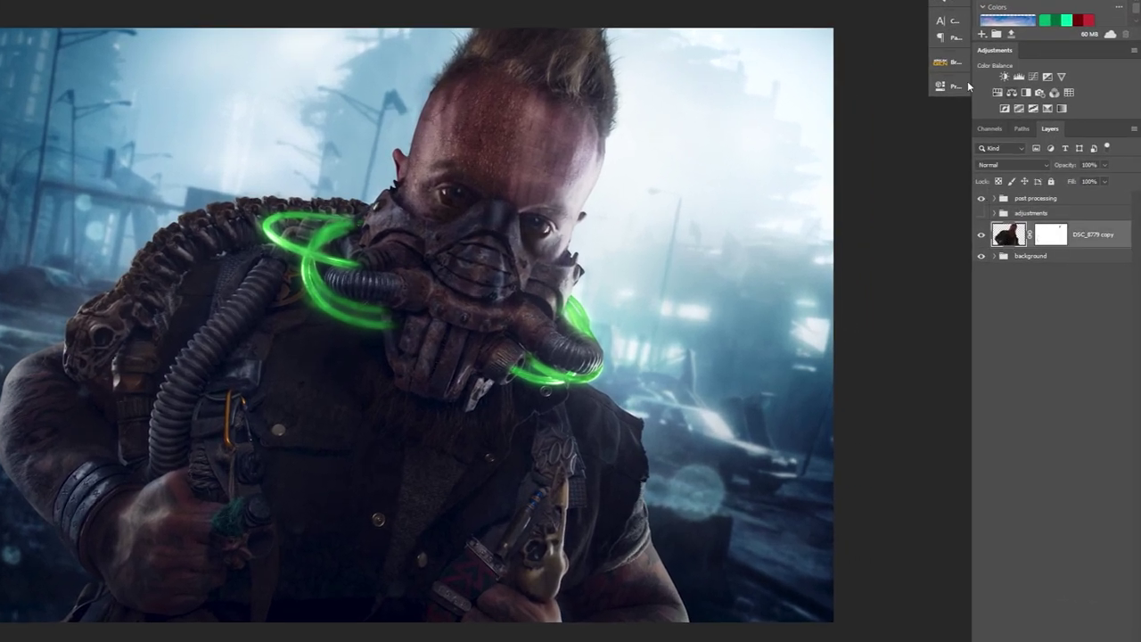
- Add a Curves adjustment layer above the DSC_8779 copy layer and try placing and removing points on its RGB curve
click(1033, 82)
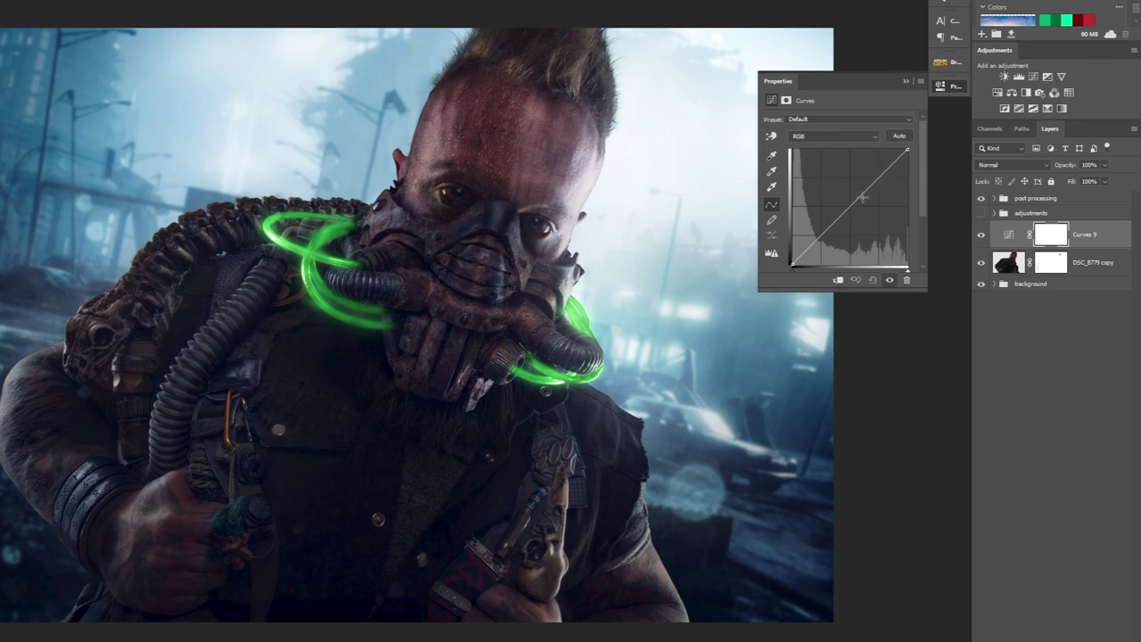
click(851, 203)
click(873, 181)
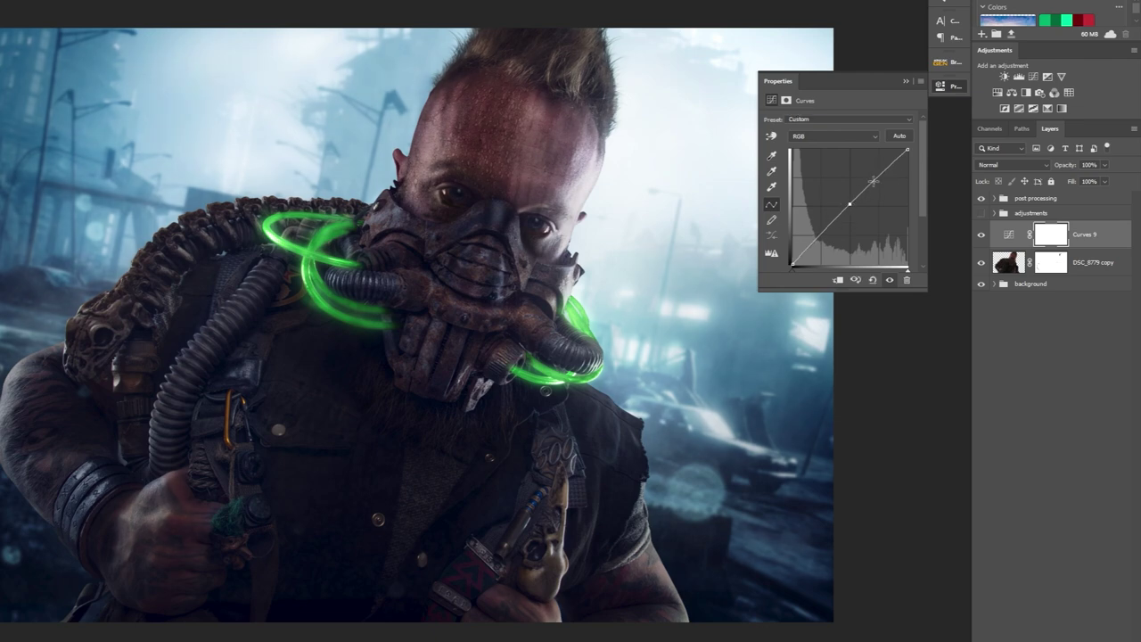
mouse_move(836, 221)
mouse_down()
mouse_move(850, 201)
mouse_move(705, 206)
mouse_up()
drag(851, 204, 647, 187)
drag(876, 182, 633, 179)
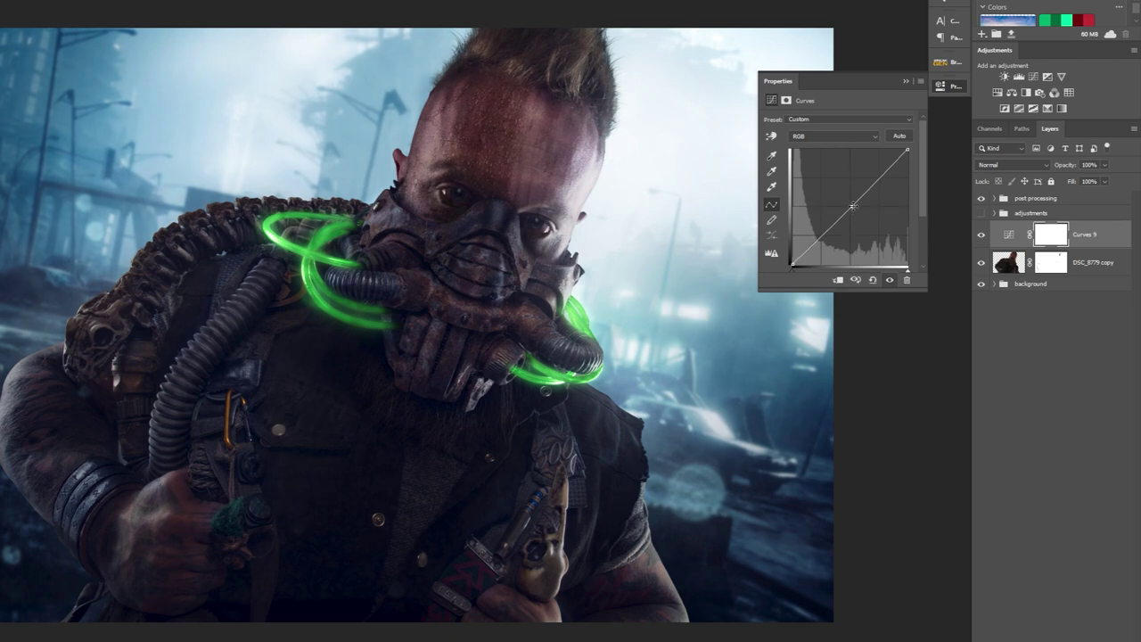
- Try shifting the midtone, shadow and highlight points of the RGB curve
click(852, 208)
drag(852, 208, 788, 257)
mouse_move(792, 264)
mouse_down()
mouse_move(789, 251)
mouse_move(786, 274)
mouse_up()
mouse_move(793, 265)
mouse_down()
mouse_move(811, 267)
mouse_move(792, 265)
mouse_up()
mouse_move(906, 149)
mouse_down()
mouse_move(869, 148)
mouse_move(915, 143)
mouse_move(918, 189)
mouse_move(918, 146)
mouse_up()
- Try adjusting the midpoint of the Blue channel curve and of the Green channel curve
click(867, 138)
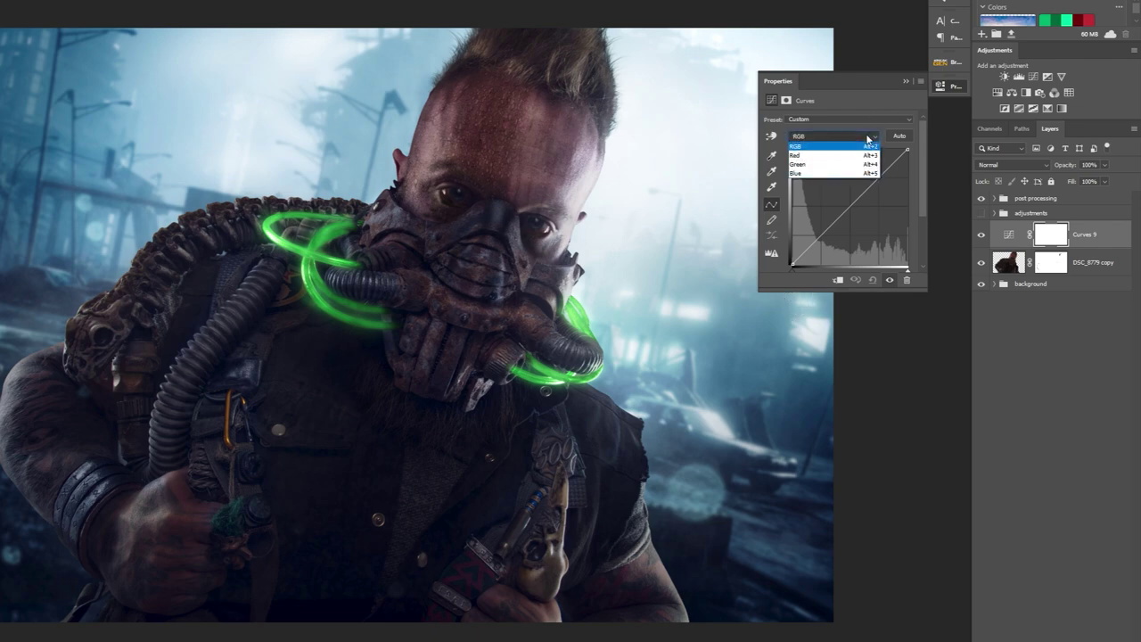
click(810, 174)
drag(852, 206, 851, 208)
click(873, 136)
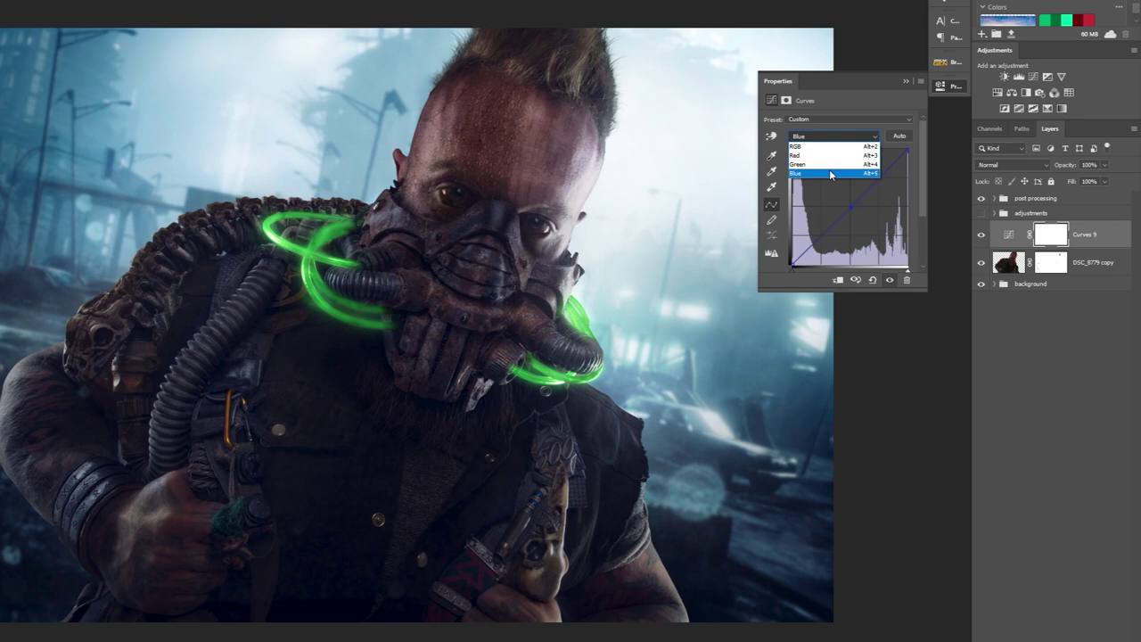
click(873, 134)
click(873, 134)
click(824, 165)
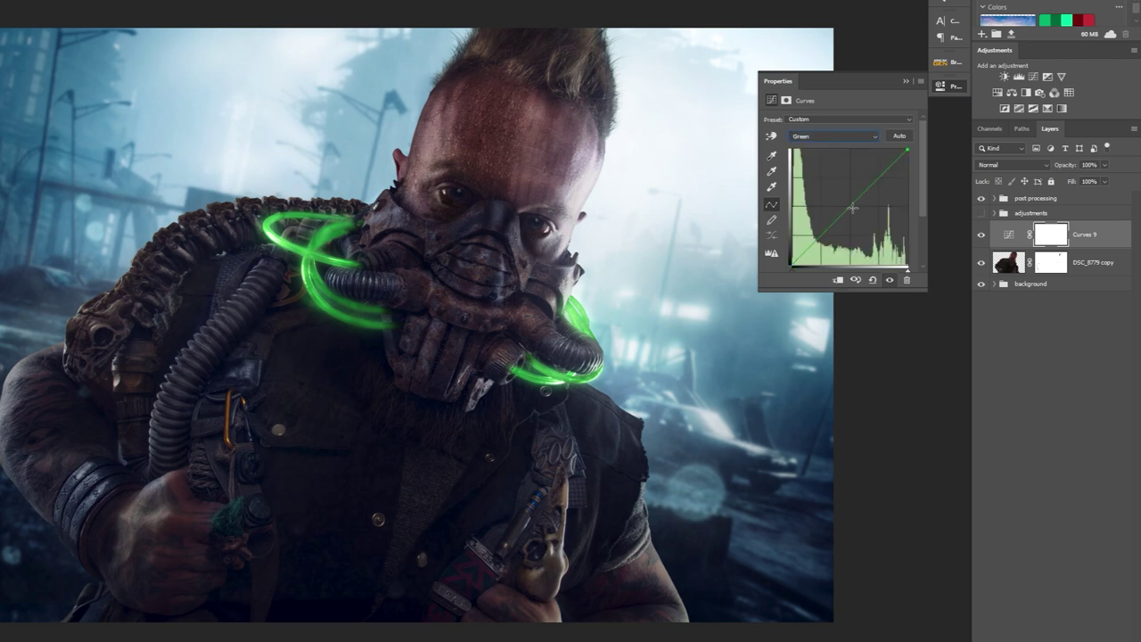
mouse_move(846, 207)
mouse_down()
mouse_move(835, 206)
mouse_move(875, 206)
mouse_move(851, 204)
mouse_up()
- Try adjusting the Red channel curve's midpoint, followed by the Blue channel's midpoint
click(833, 136)
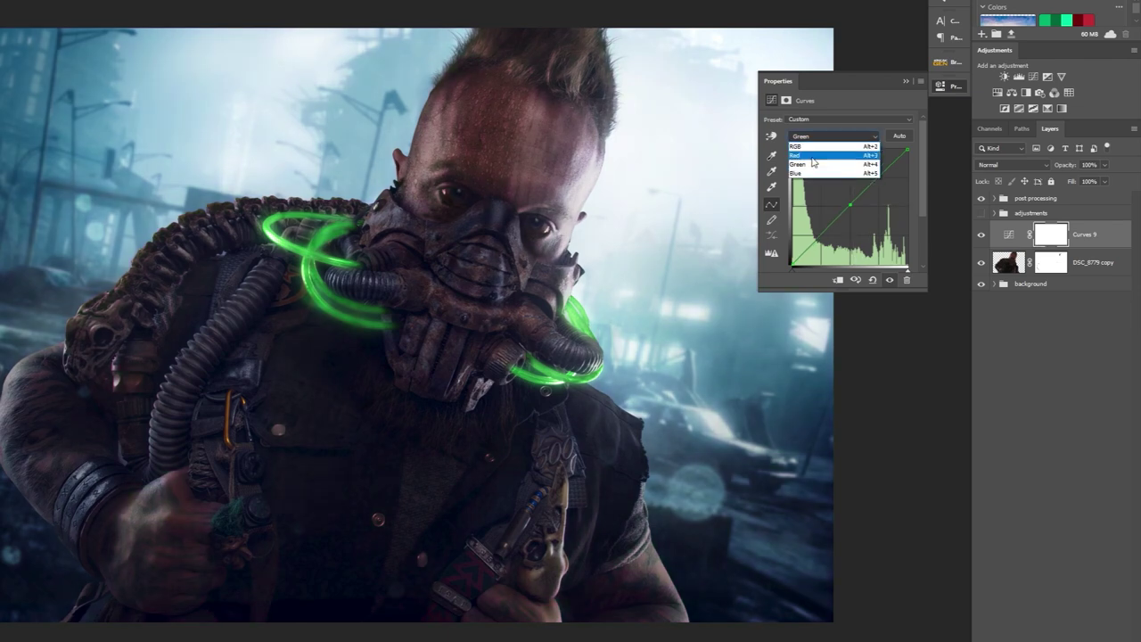
click(815, 149)
drag(850, 207, 877, 207)
click(844, 137)
mouse_move(851, 207)
mouse_down()
mouse_move(874, 209)
mouse_move(851, 207)
mouse_up()
- Delete the test Curves adjustment layer and collapse its properties
click(871, 135)
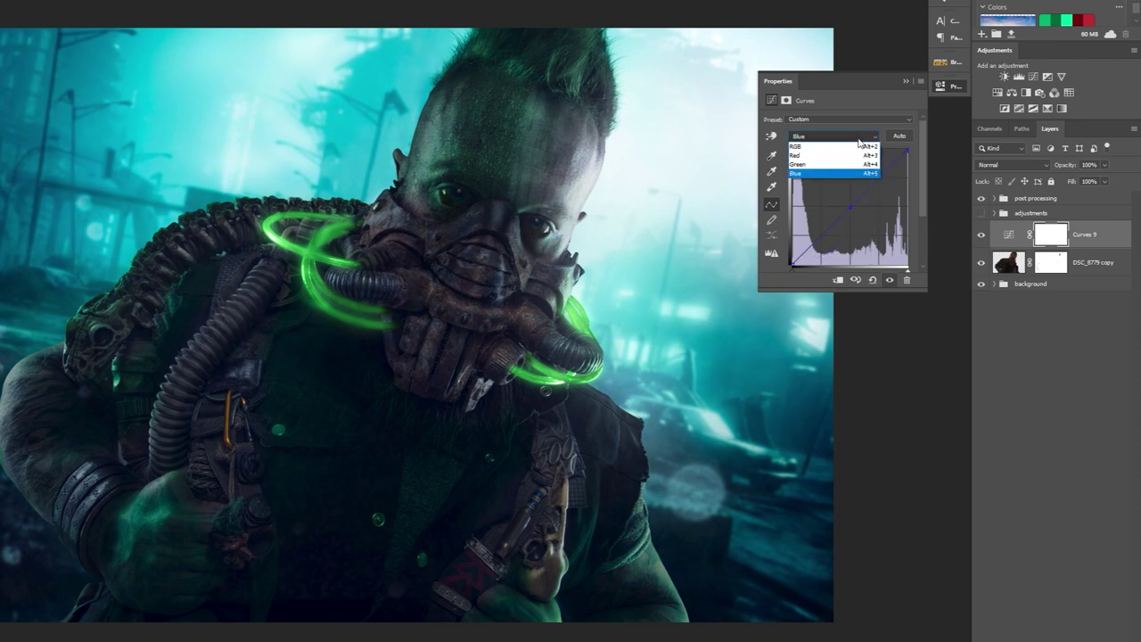
click(883, 342)
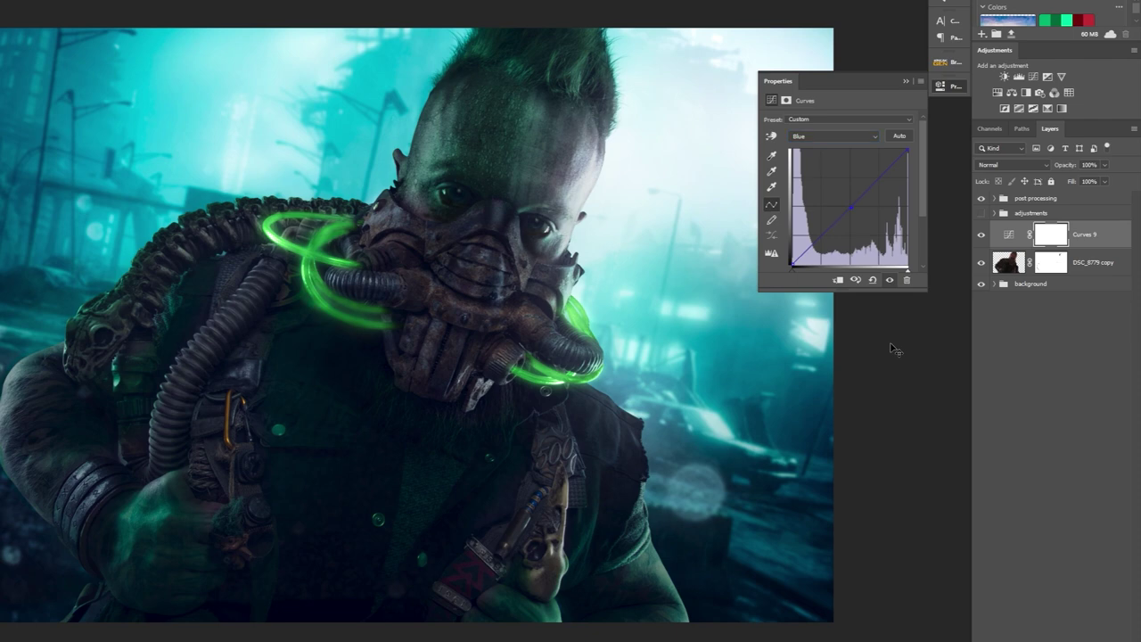
key(Delete)
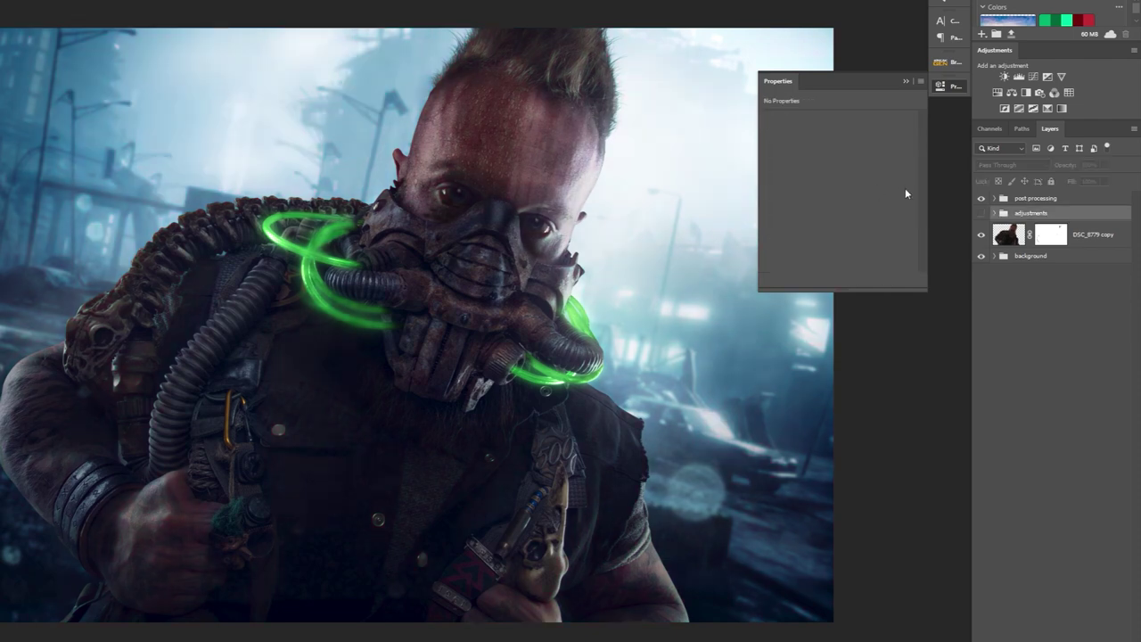
click(906, 82)
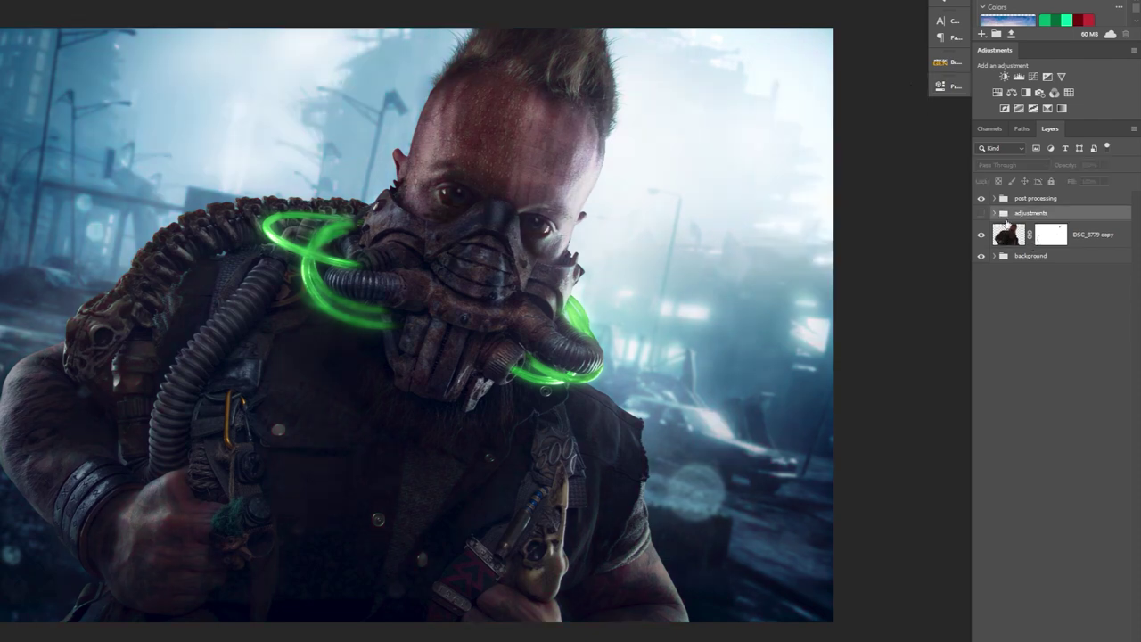
- Add a Curves adjustment layer above the DSC_8779 copy layer and lower the RGB midpoint to darken the image
click(999, 215)
click(999, 216)
click(1088, 238)
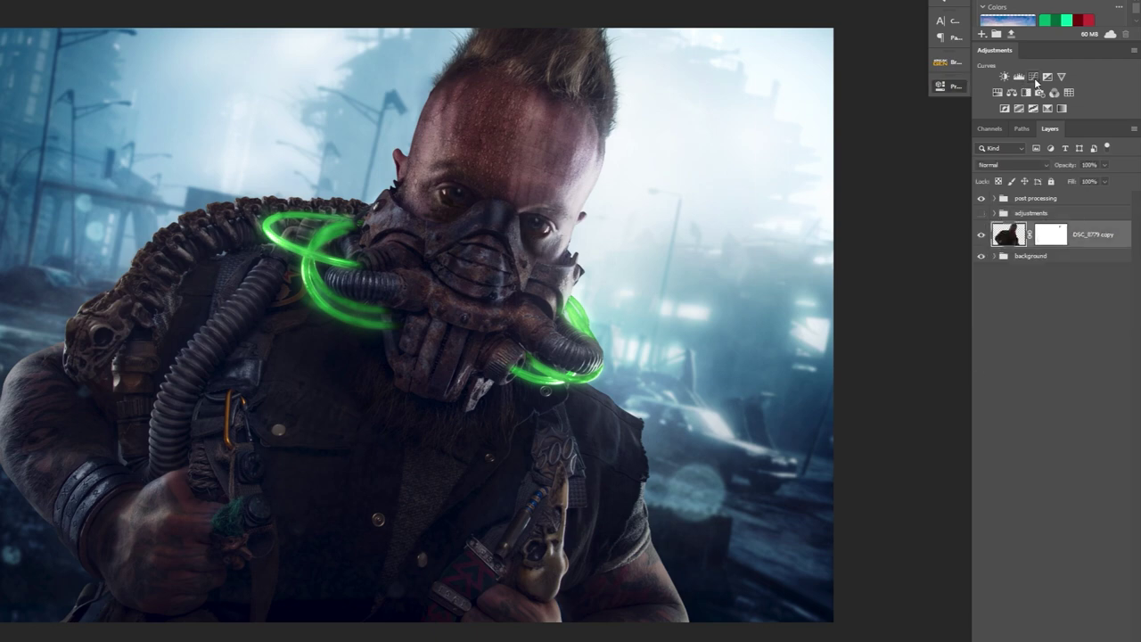
click(1033, 77)
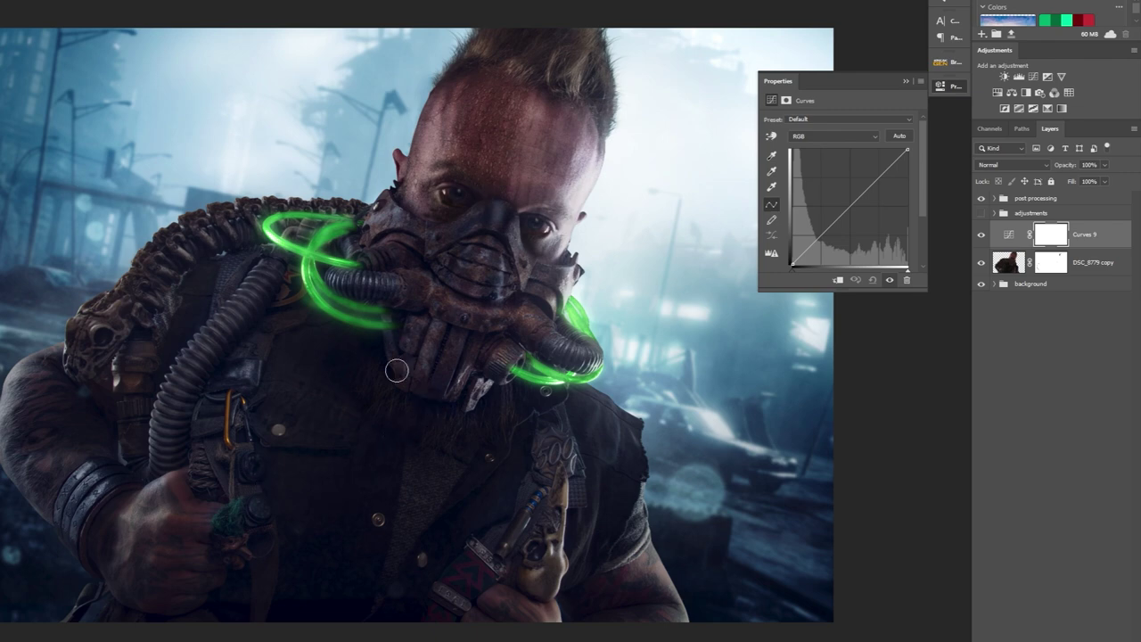
click(849, 207)
drag(851, 208, 850, 222)
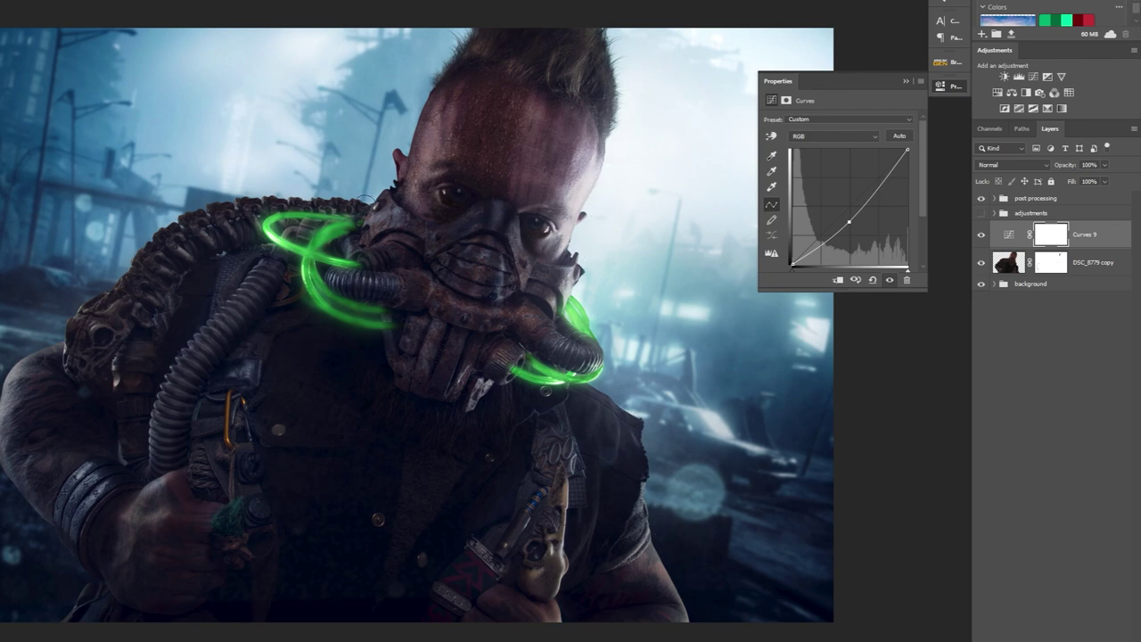
click(852, 221)
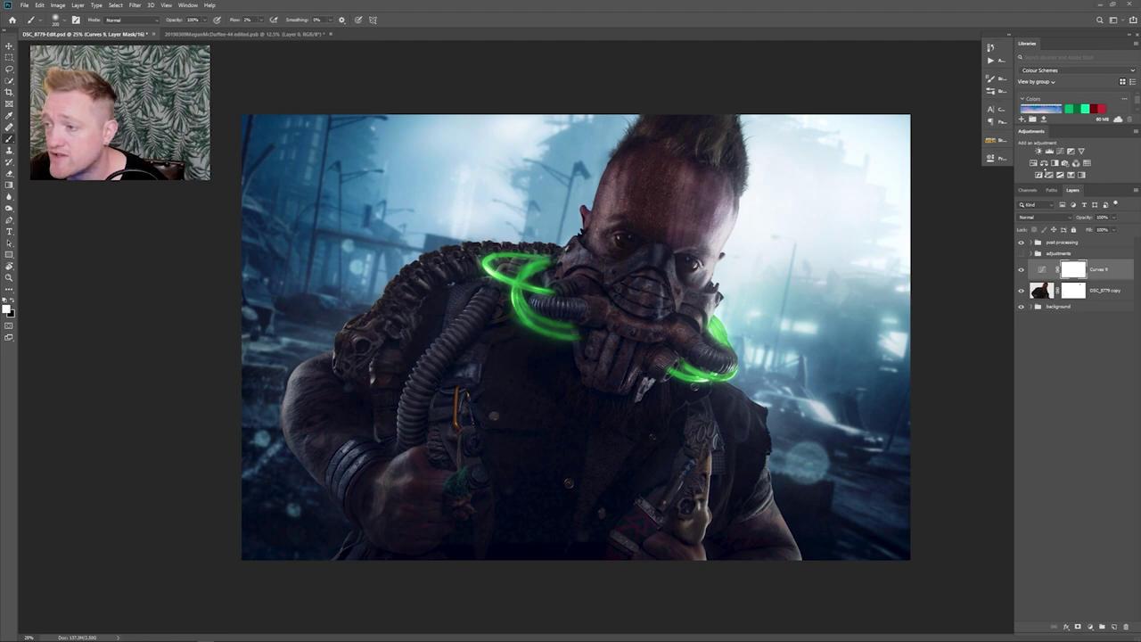
- Add a second Curves adjustment layer above the darkening one and raise the Blue channel's midtones slightly
click(1062, 151)
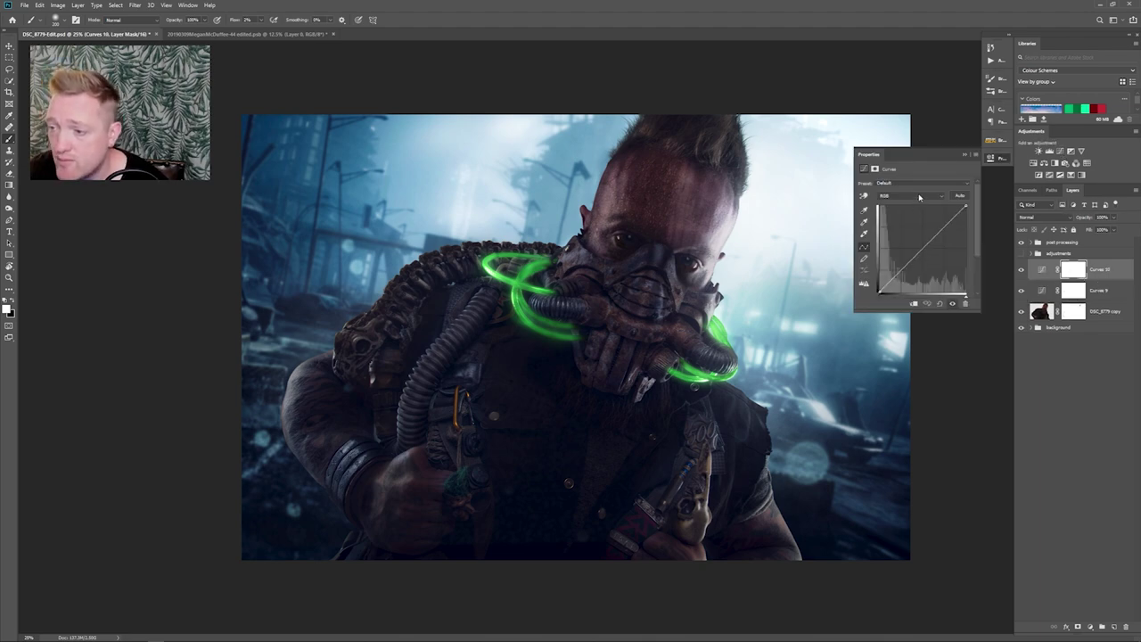
click(919, 196)
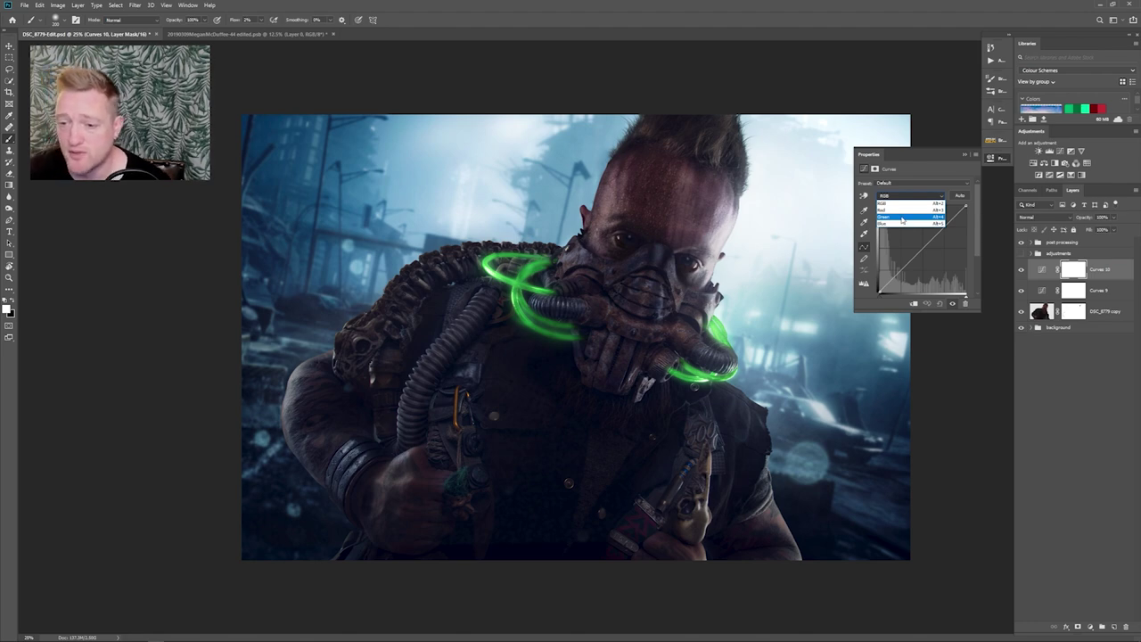
click(902, 224)
drag(922, 248, 911, 248)
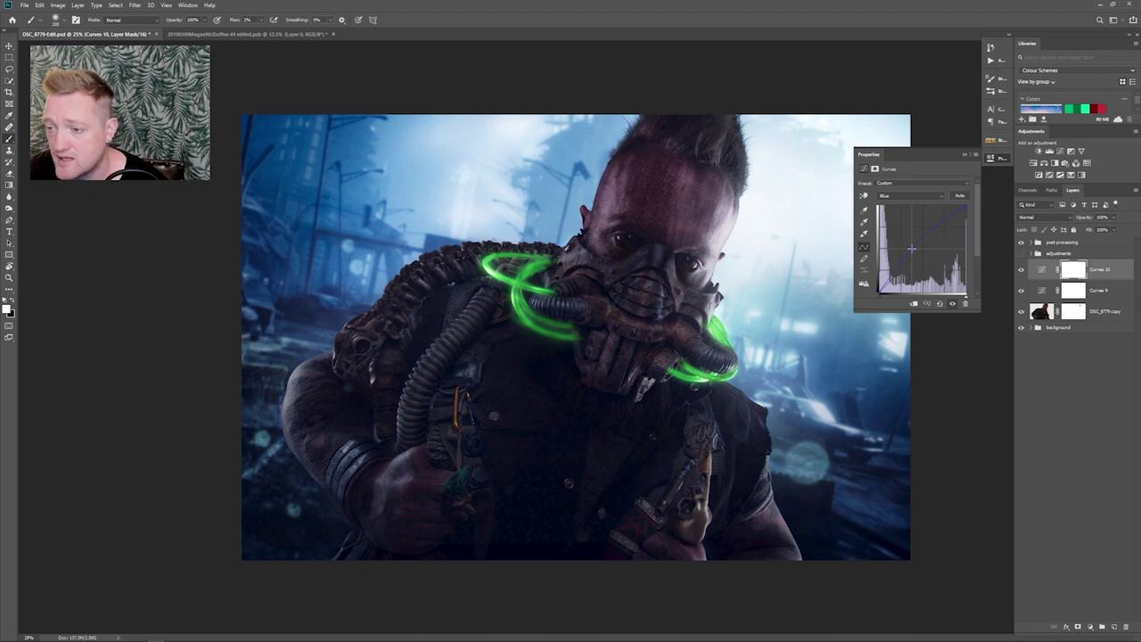
click(963, 155)
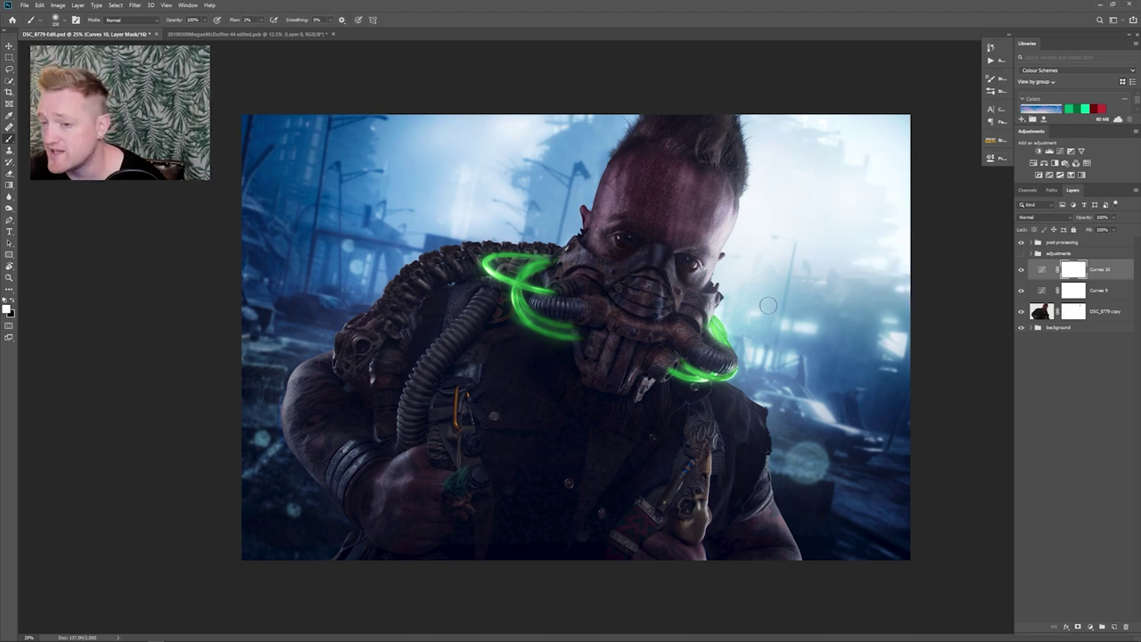
- Clip both Curves layers to the DSC_8779 copy layer and compare the image with the darkening curve off and on
alt+click(1043, 299)
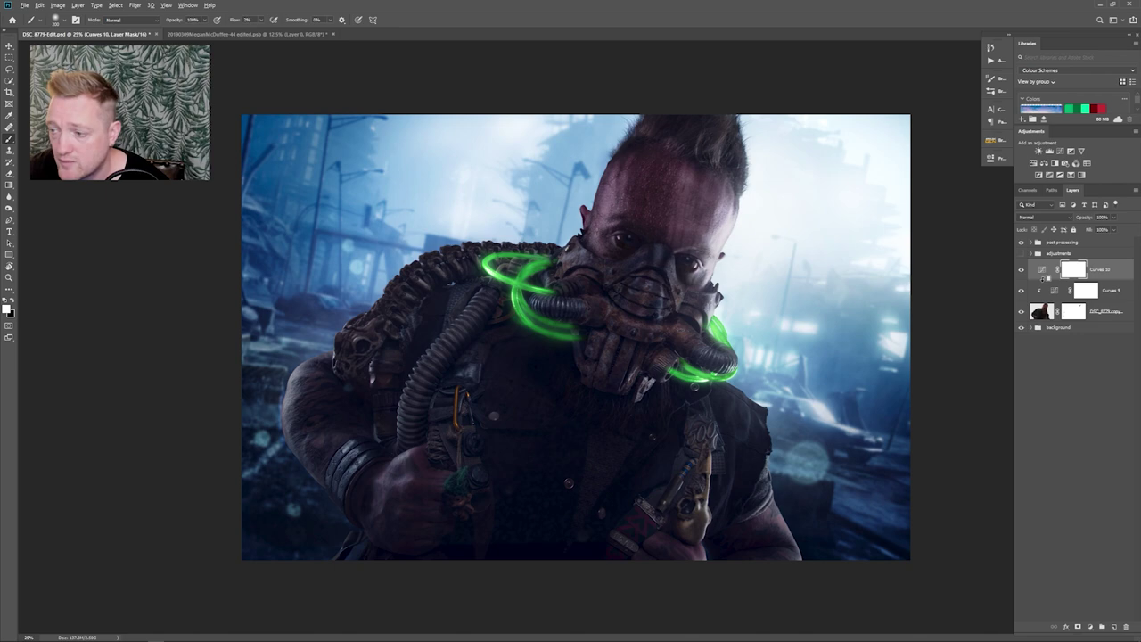
alt+click(1042, 279)
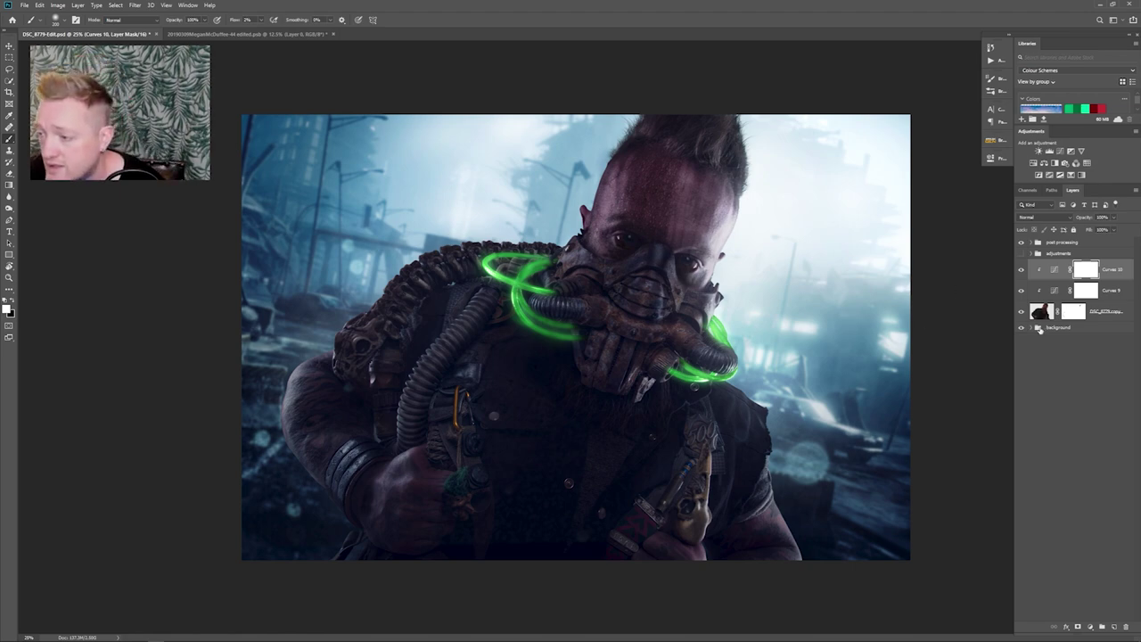
click(1023, 291)
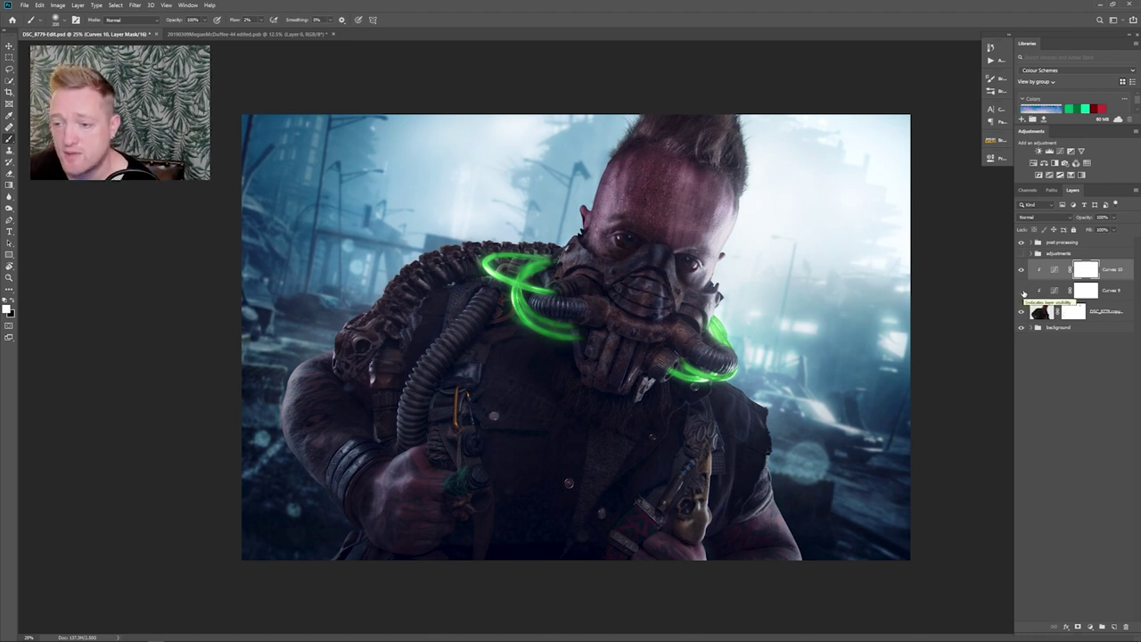
click(1022, 290)
click(1022, 291)
click(1022, 291)
click(1022, 292)
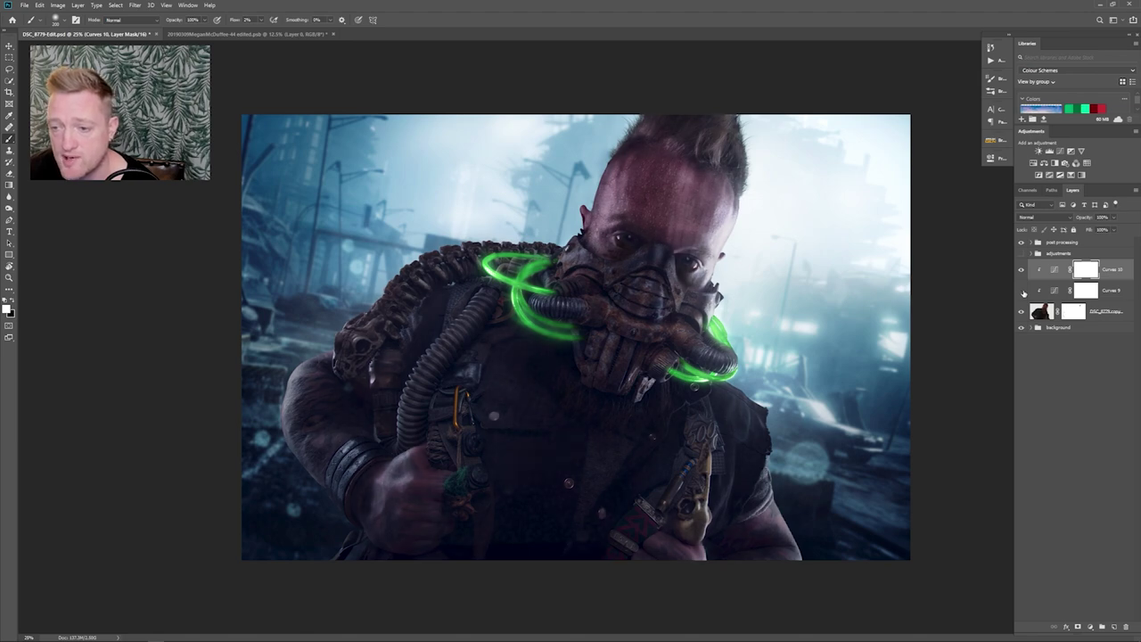
click(1022, 291)
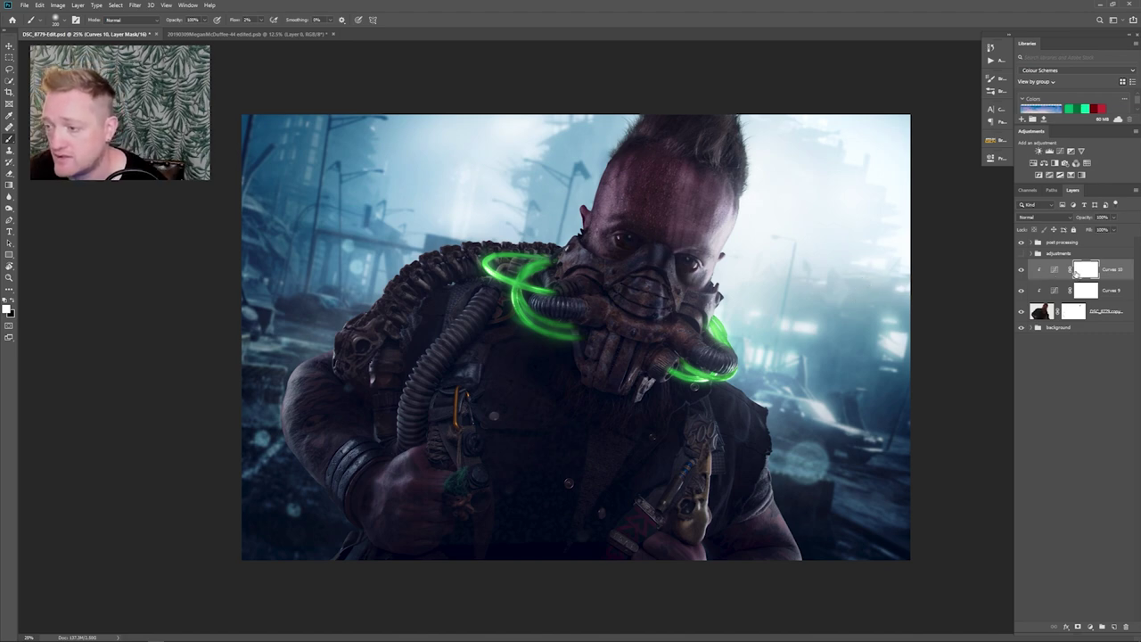
- Lower the Red channel's midtones in the upper Curves layer and compare the subject with that layer off and on
double_click(1059, 270)
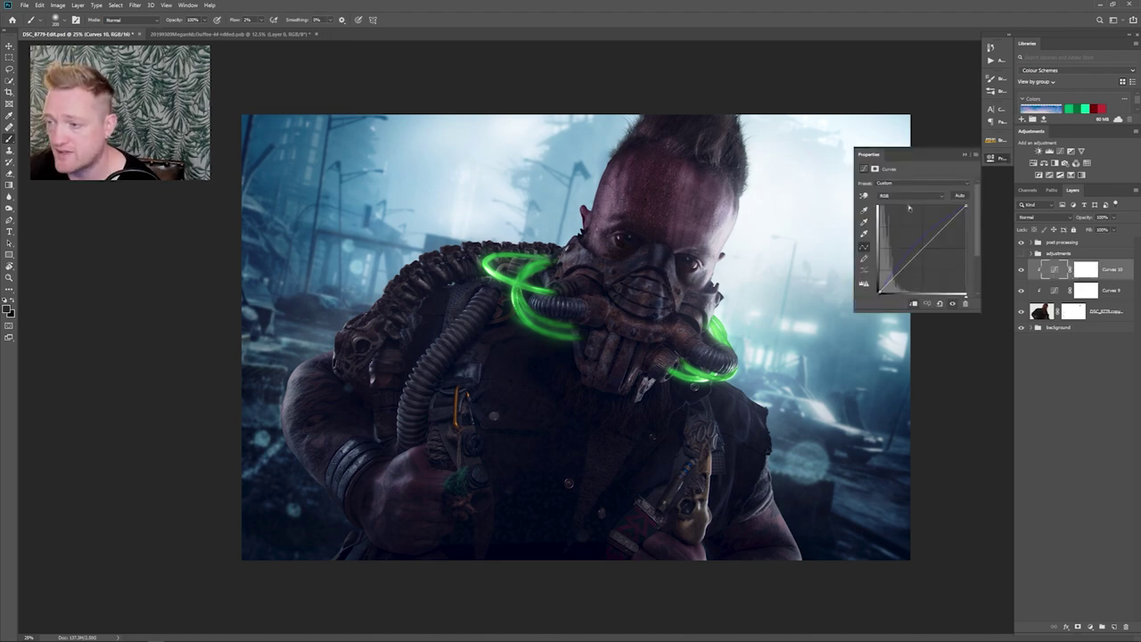
click(910, 196)
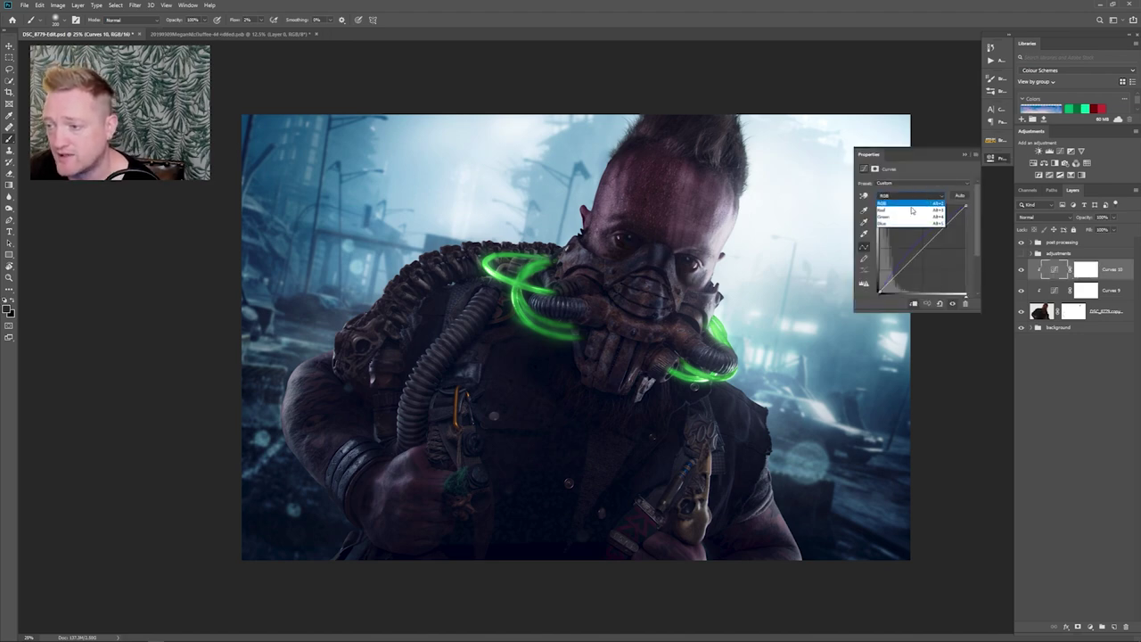
click(911, 210)
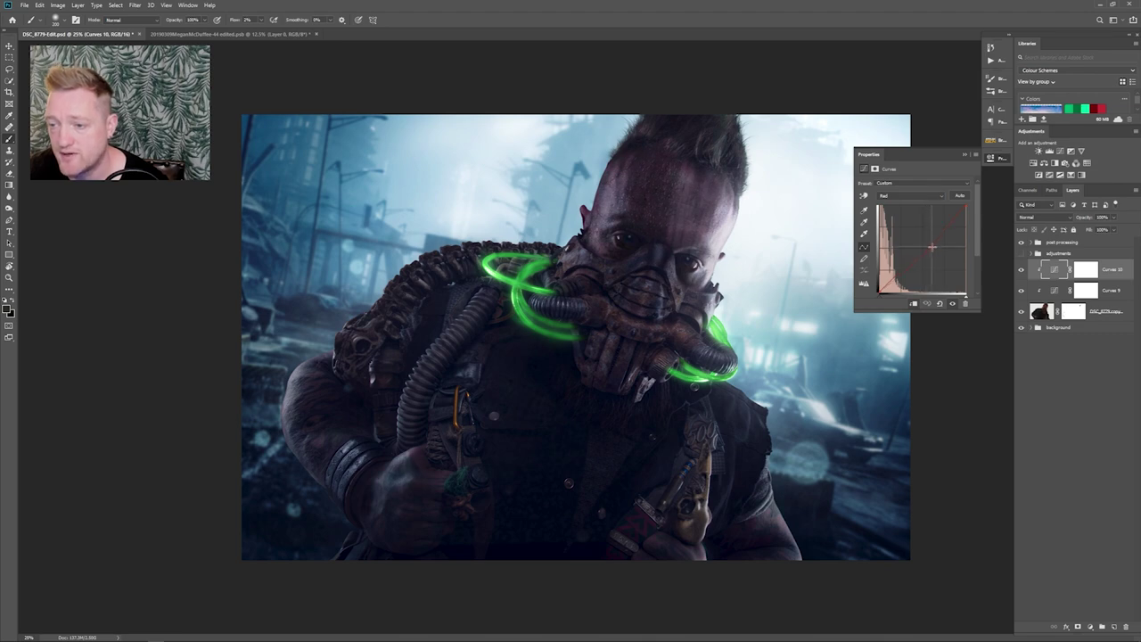
click(964, 156)
click(1021, 270)
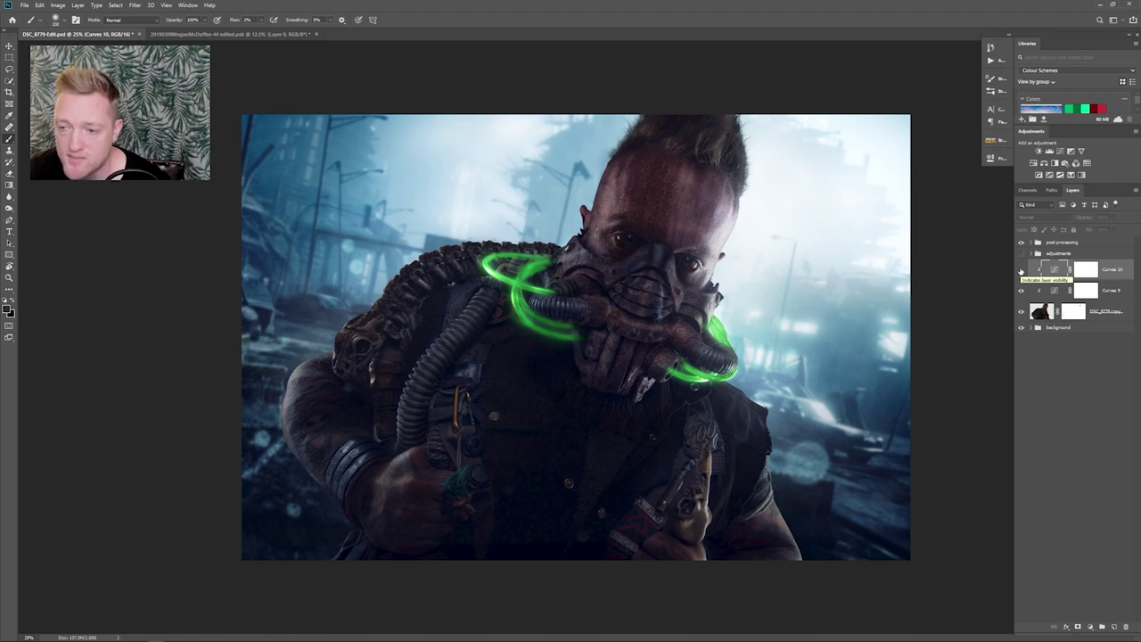
click(1021, 269)
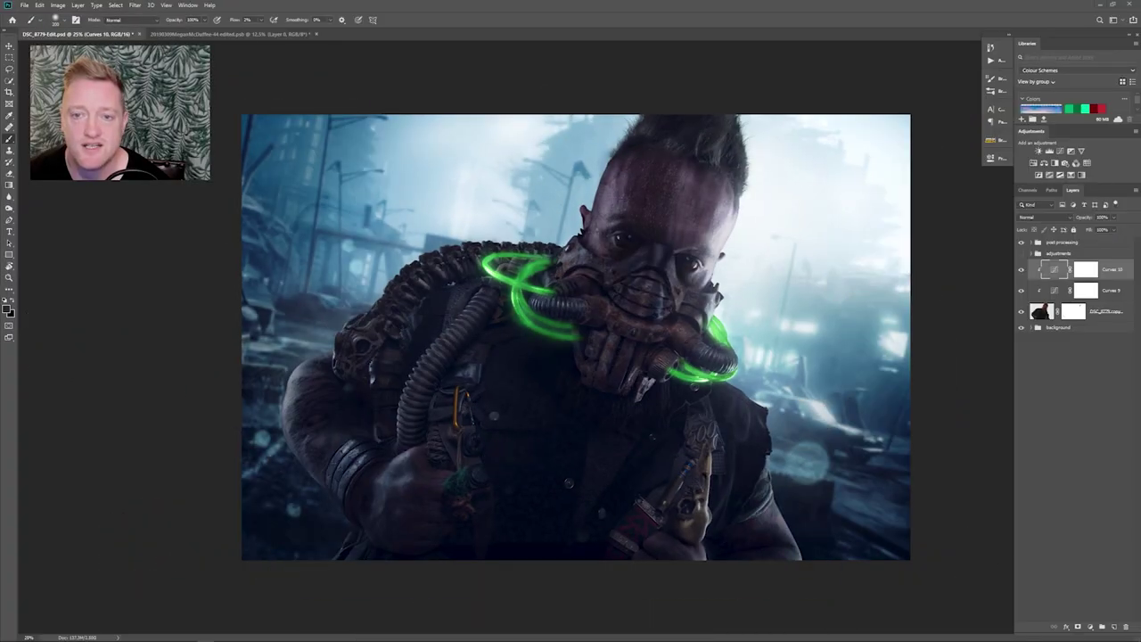
- In the neon street document, add a Curves adjustment layer clipped to the Tank group and lower its RGB midtones
click(252, 35)
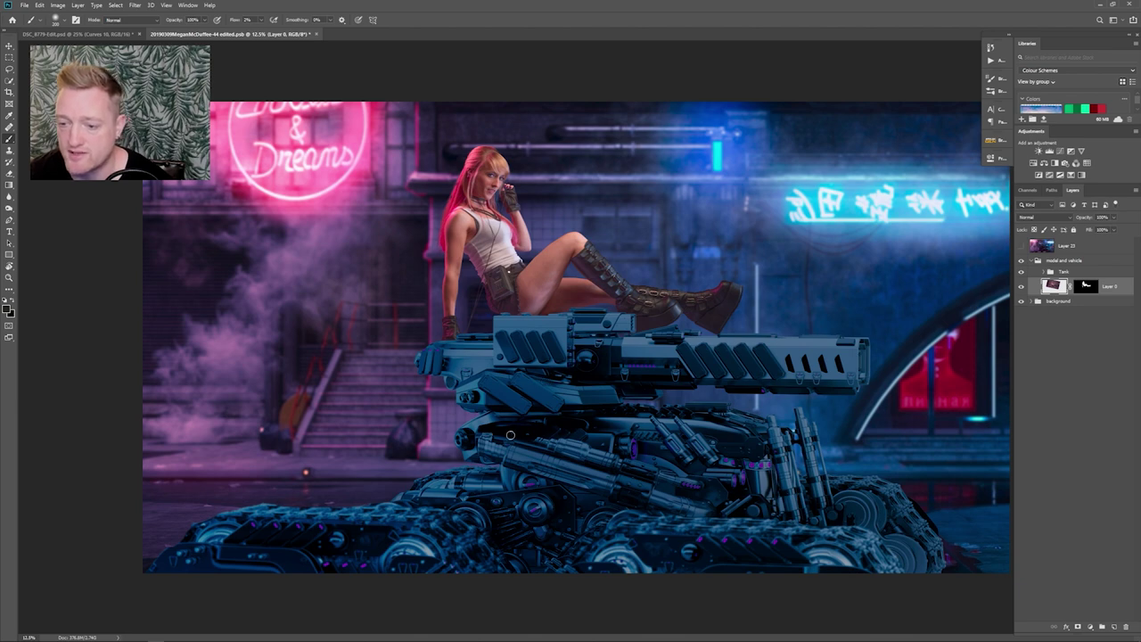
click(1083, 272)
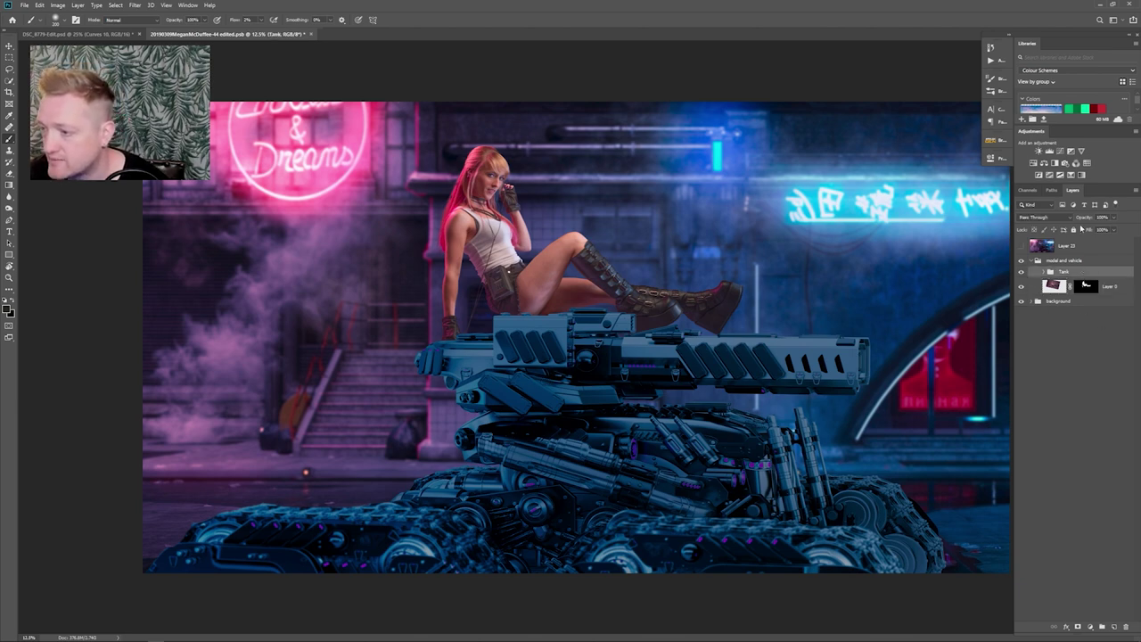
click(1059, 150)
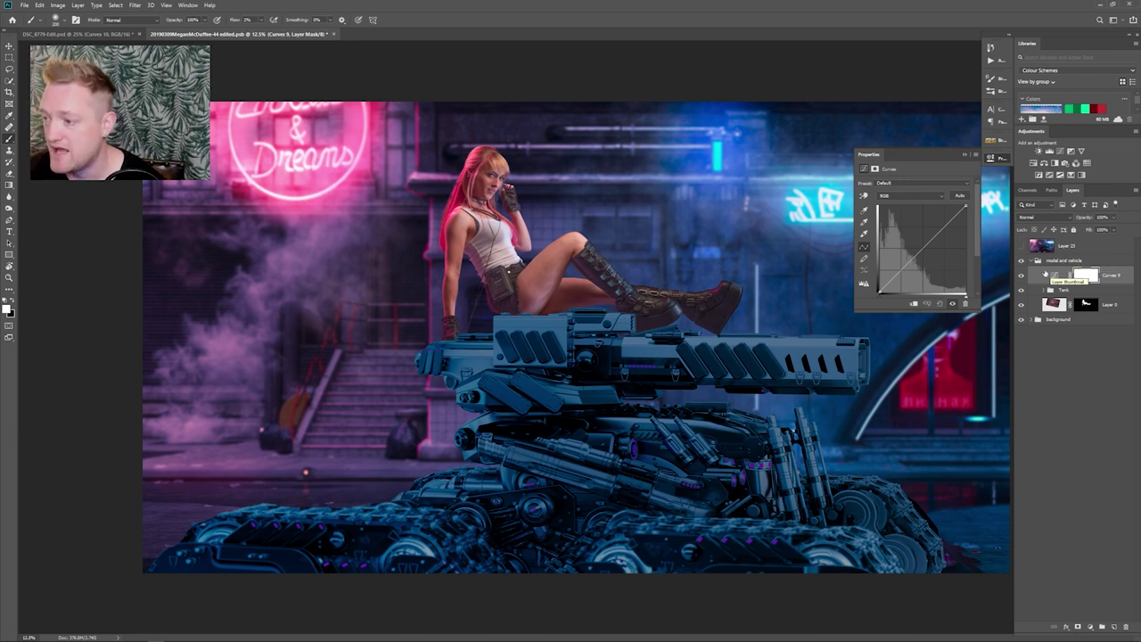
alt+click(1044, 284)
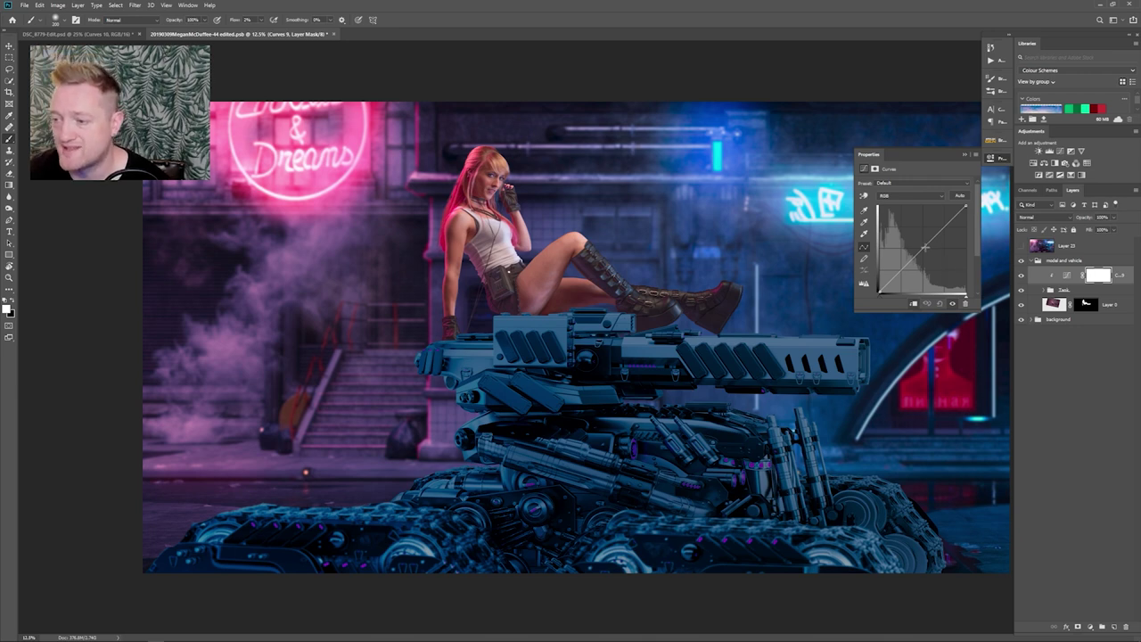
drag(922, 249, 924, 257)
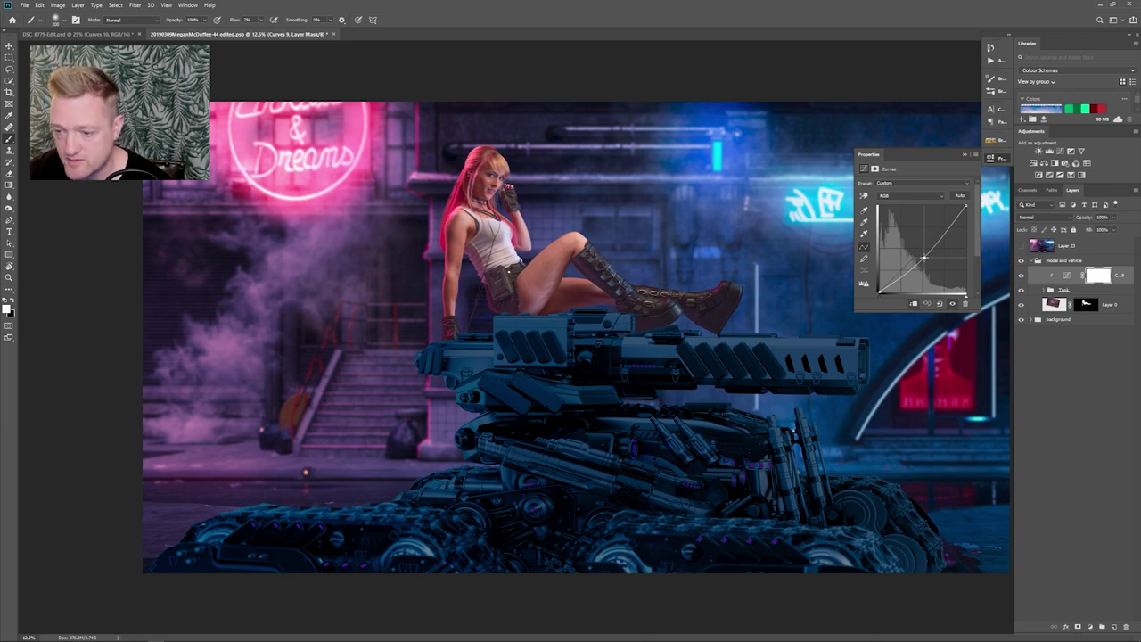
drag(925, 257, 924, 257)
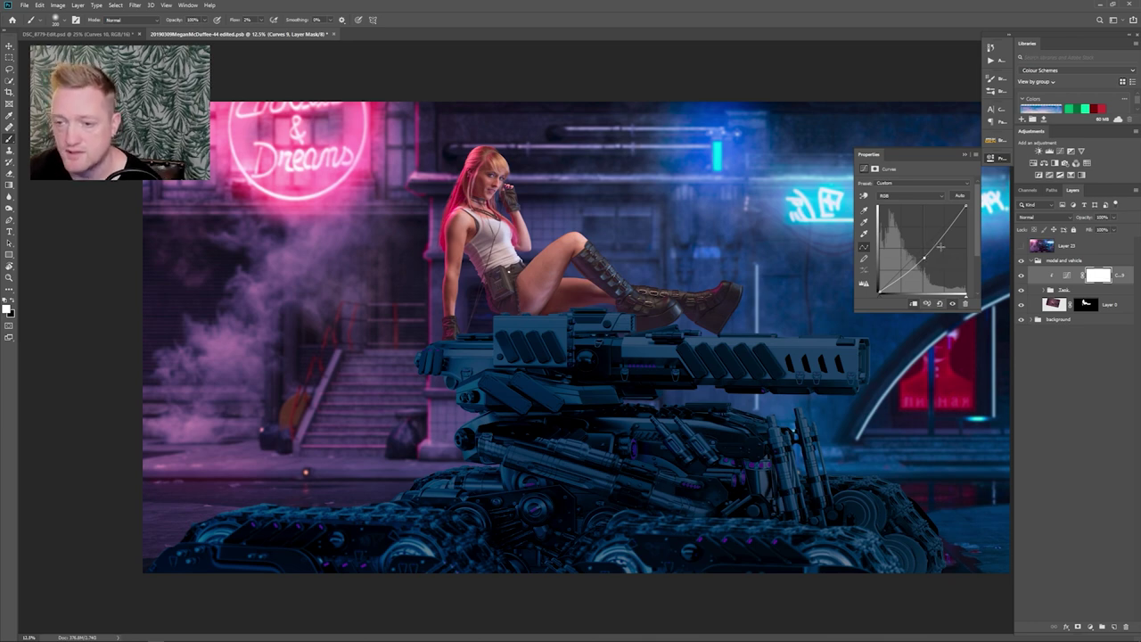
- Add a Curves adjustment layer clipped to the model's layer, lower its RGB white point slightly and pull its midtones down
click(962, 154)
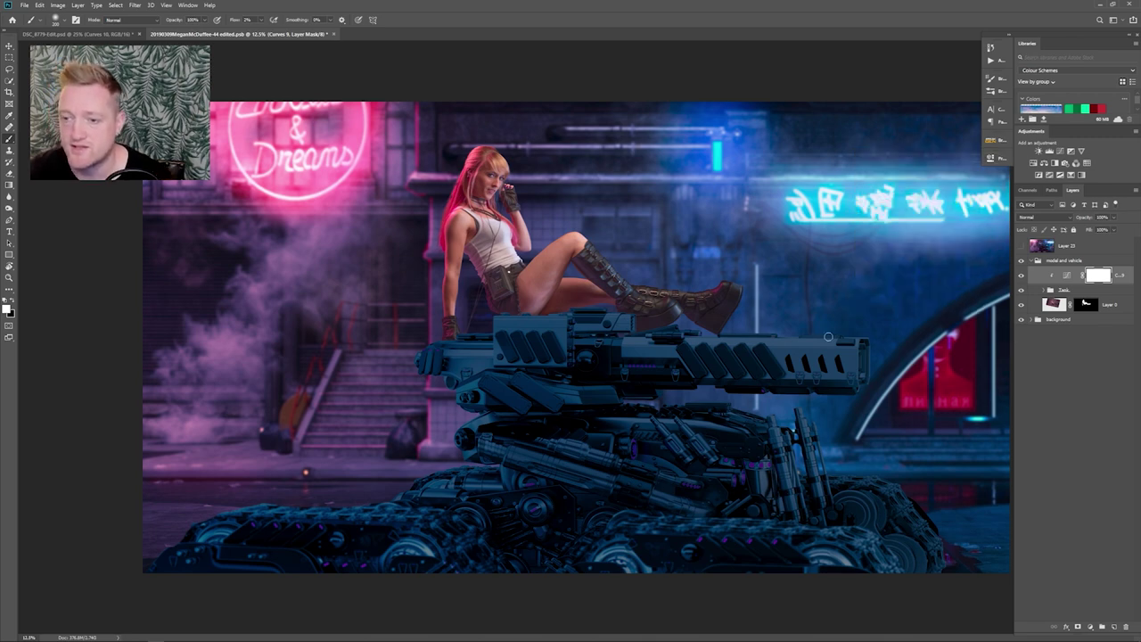
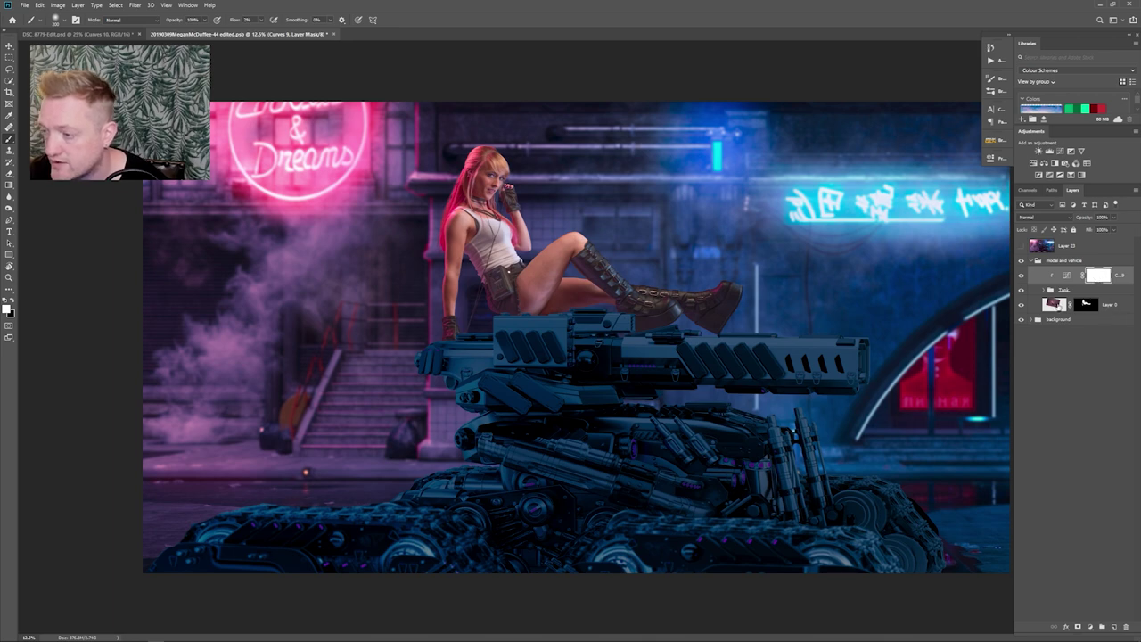
click(1110, 308)
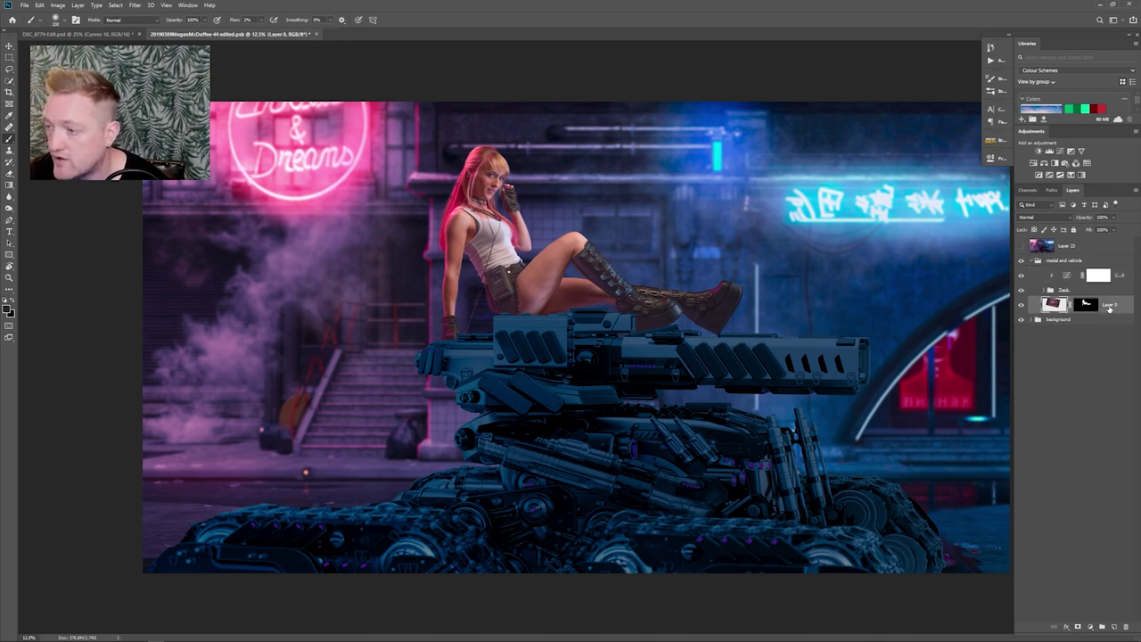
click(1060, 152)
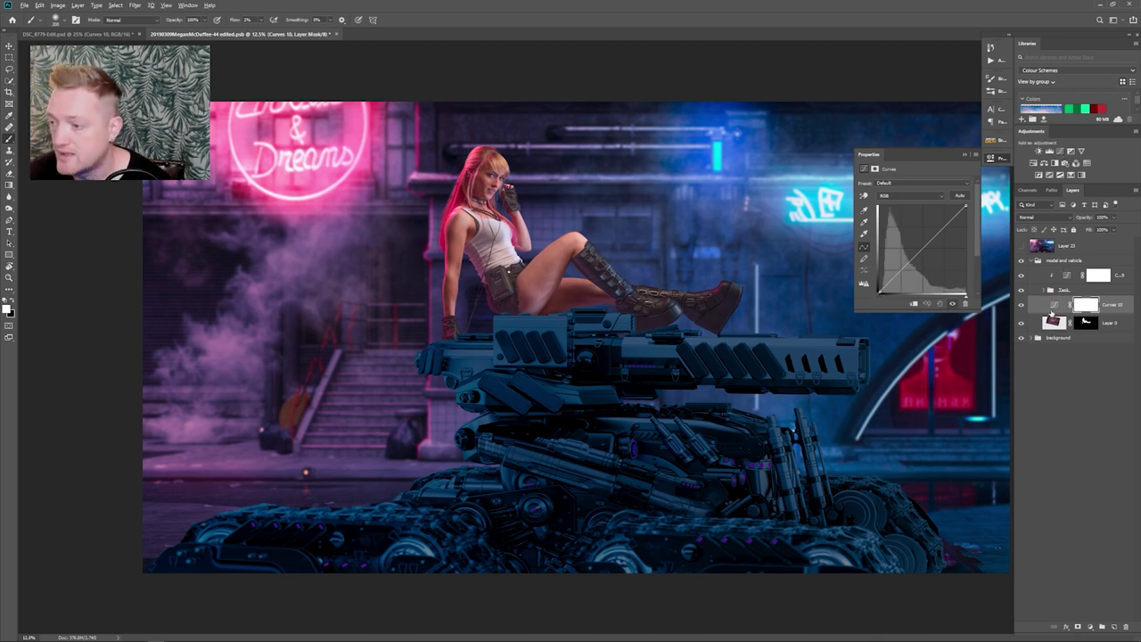
alt+click(1055, 313)
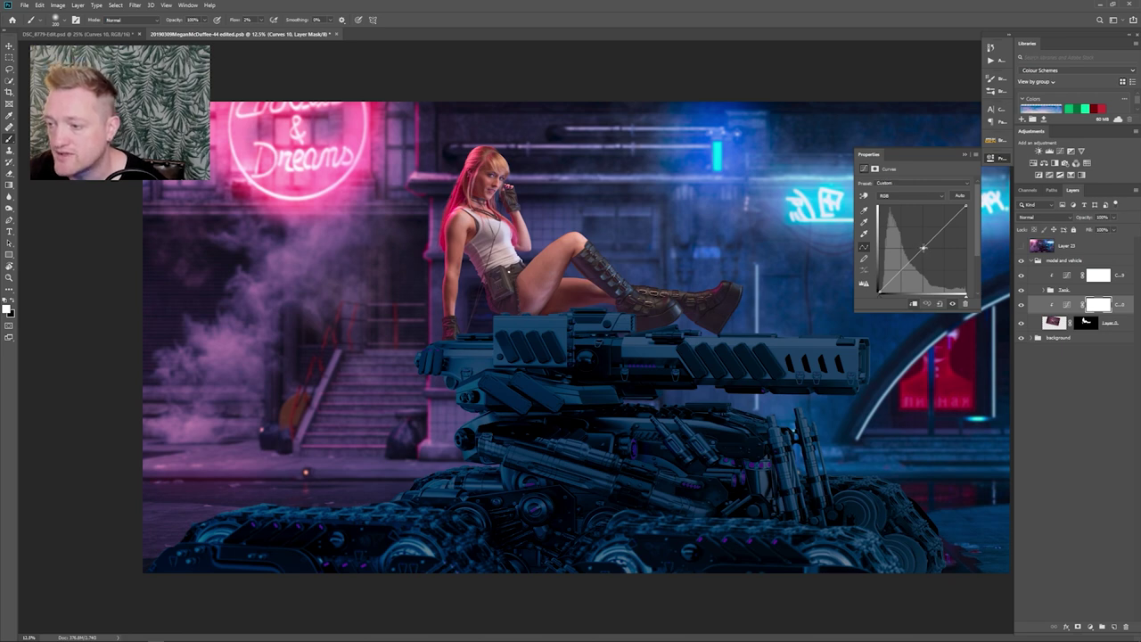
drag(924, 248, 923, 261)
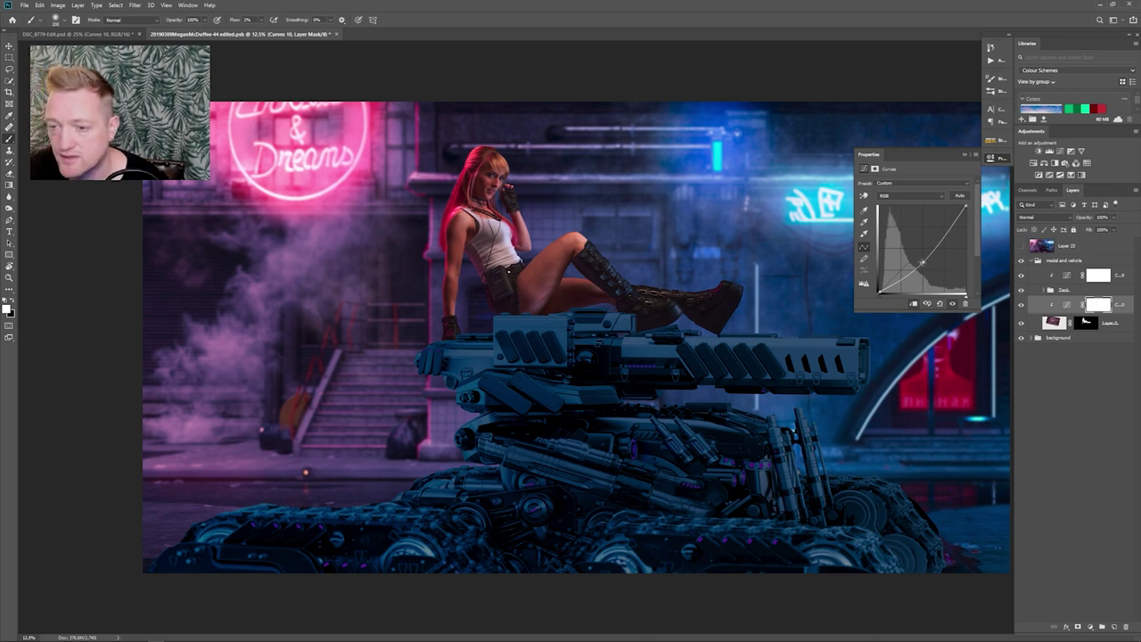
drag(923, 261, 965, 214)
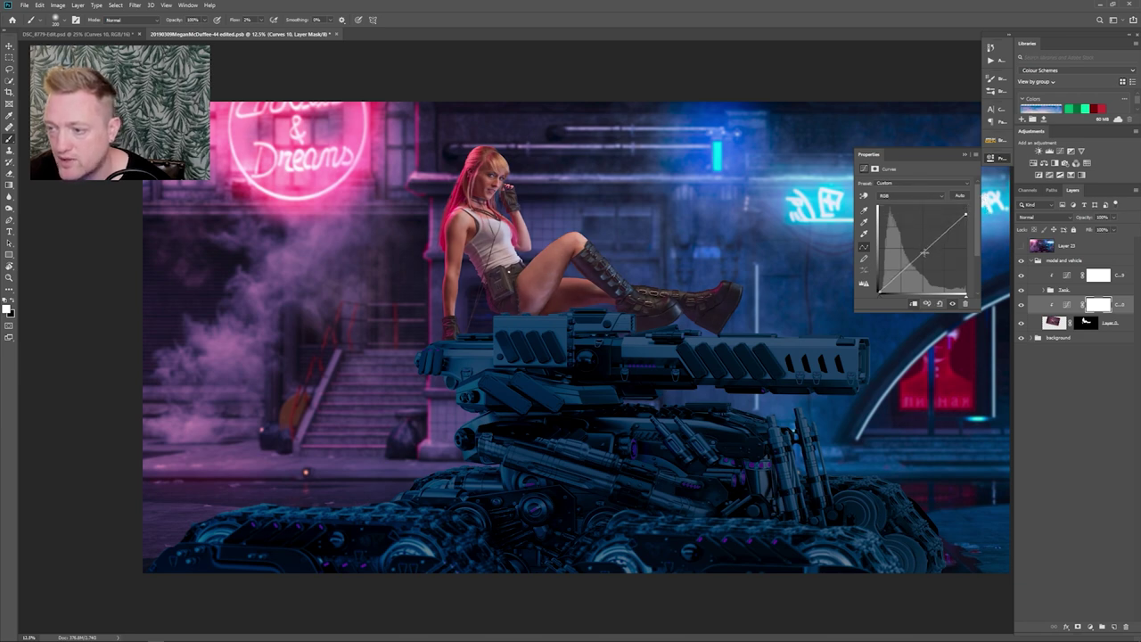
drag(924, 253, 923, 262)
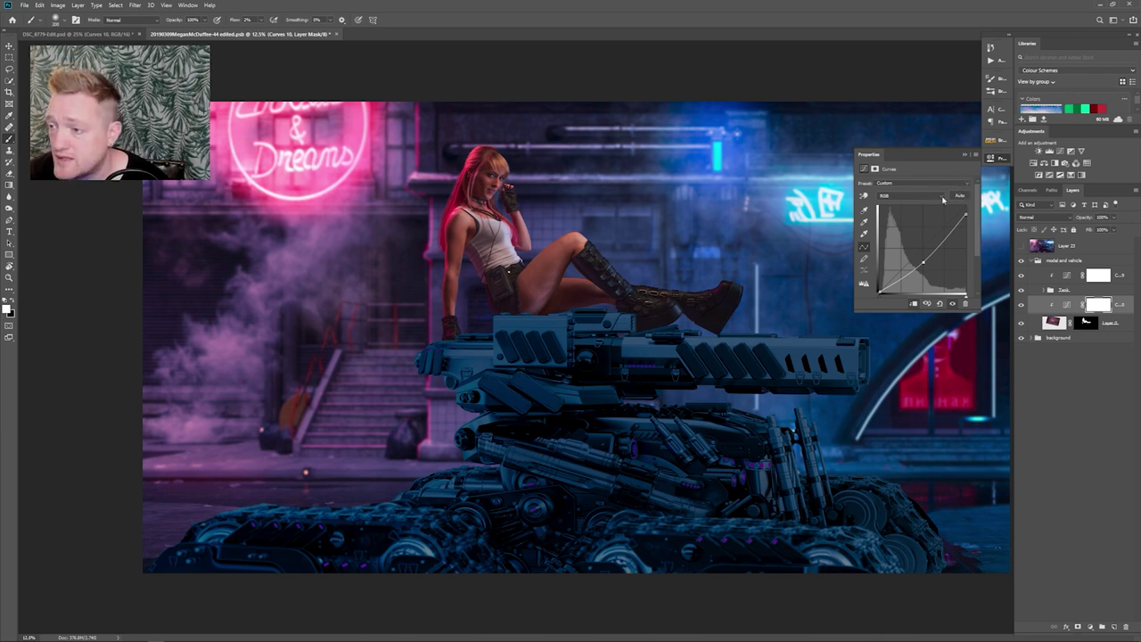
click(966, 155)
- Add a second Curves adjustment layer clipped to the model's layer and raise its Blue channel curve
click(1060, 152)
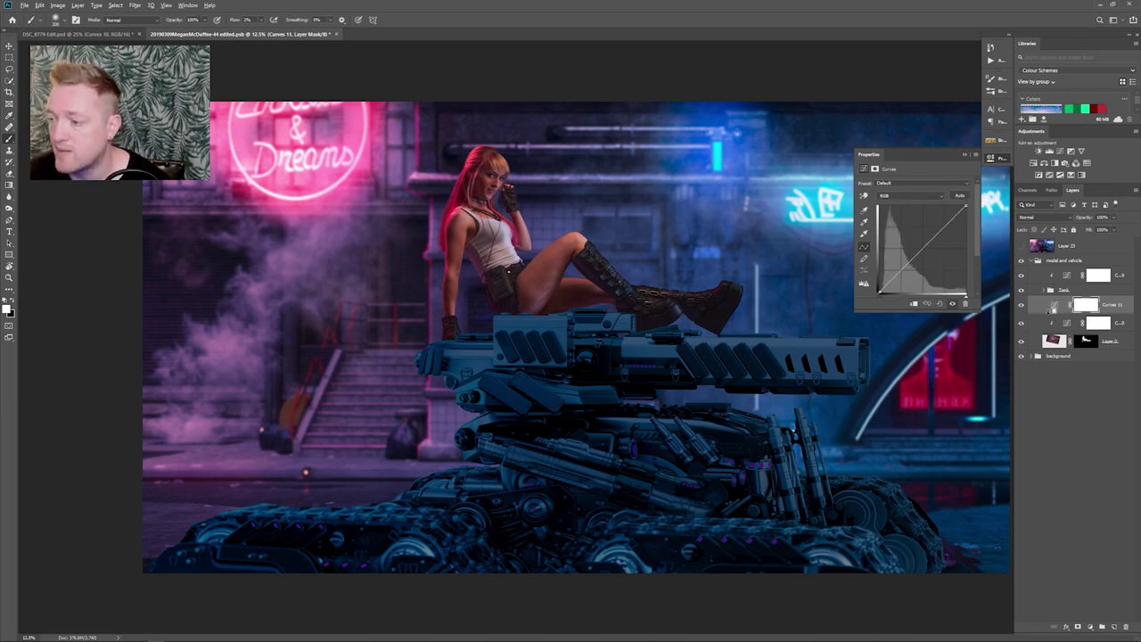
alt+click(1049, 311)
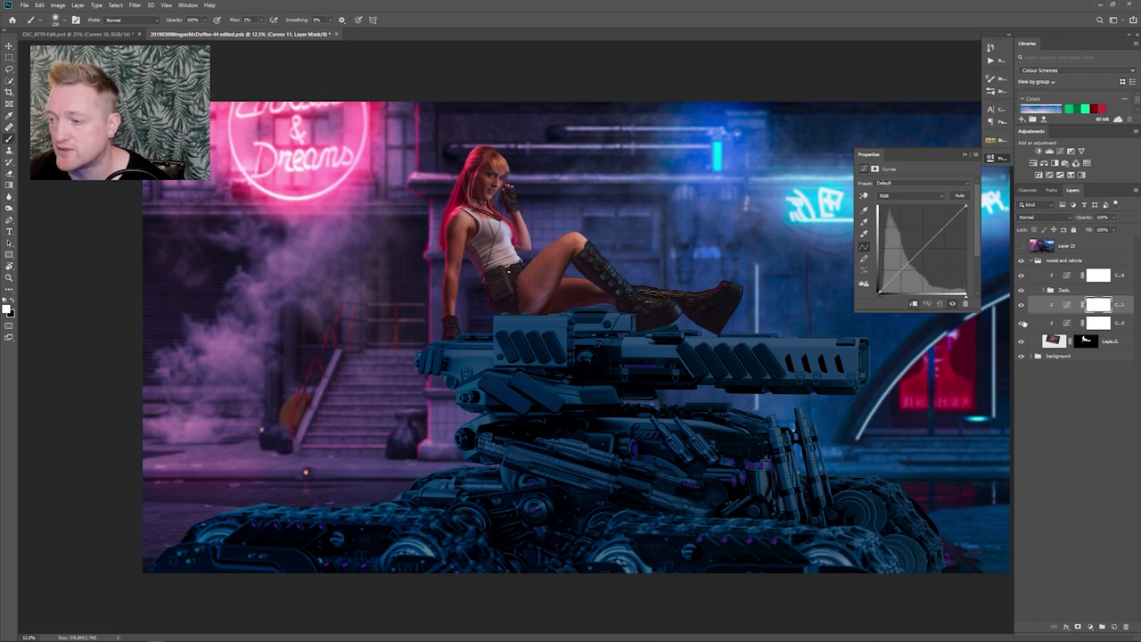
click(910, 197)
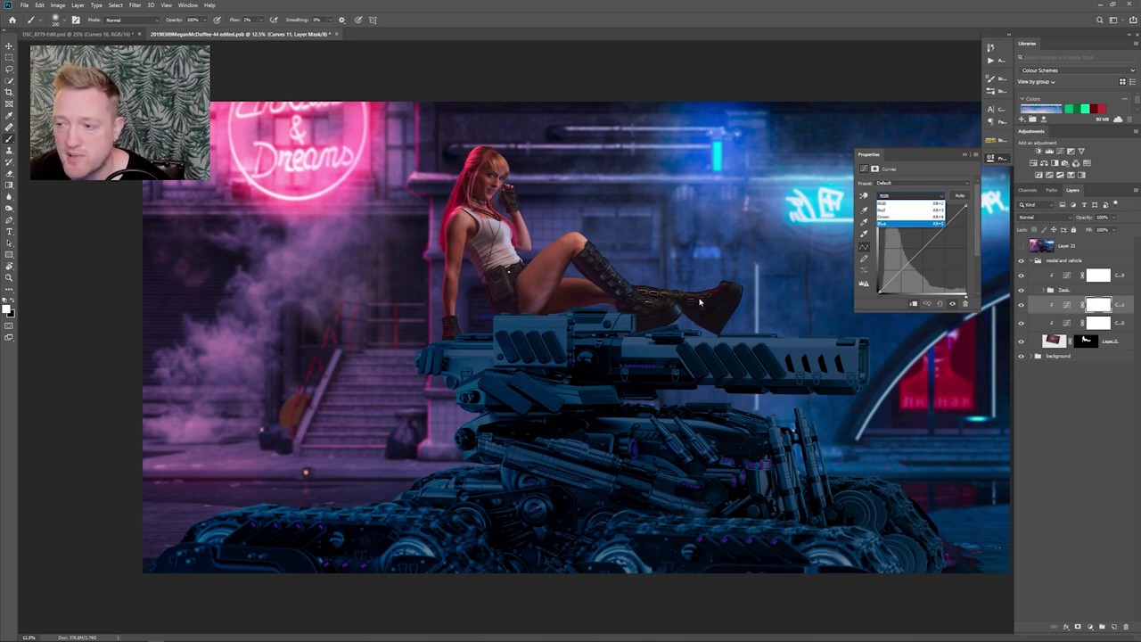
click(906, 224)
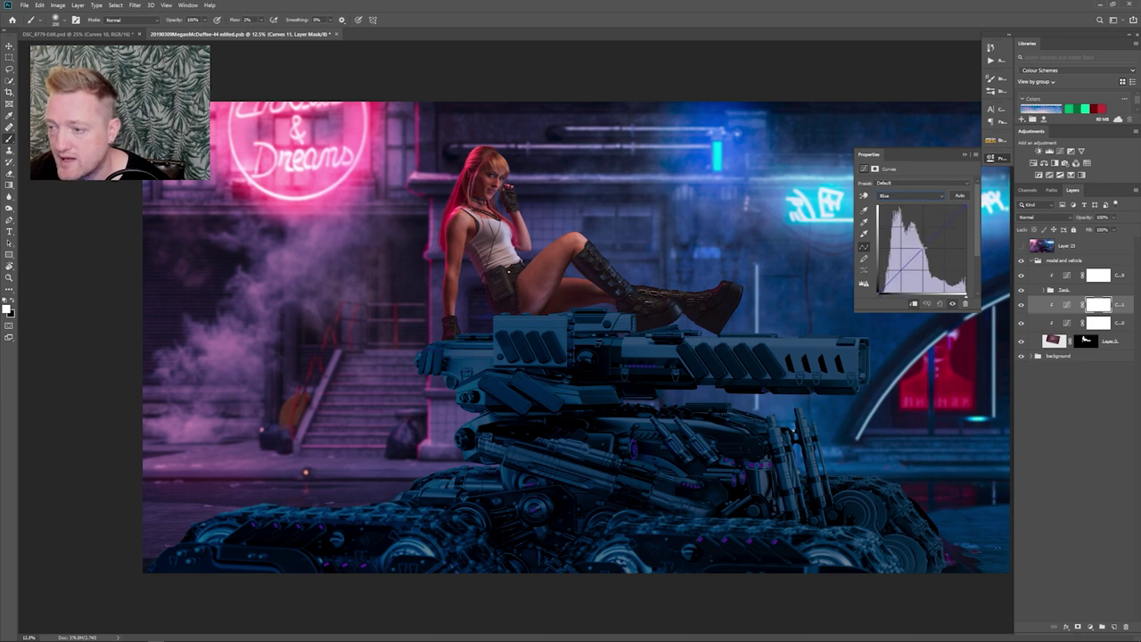
mouse_move(921, 251)
mouse_down()
mouse_move(914, 272)
mouse_move(902, 234)
mouse_move(909, 268)
mouse_up()
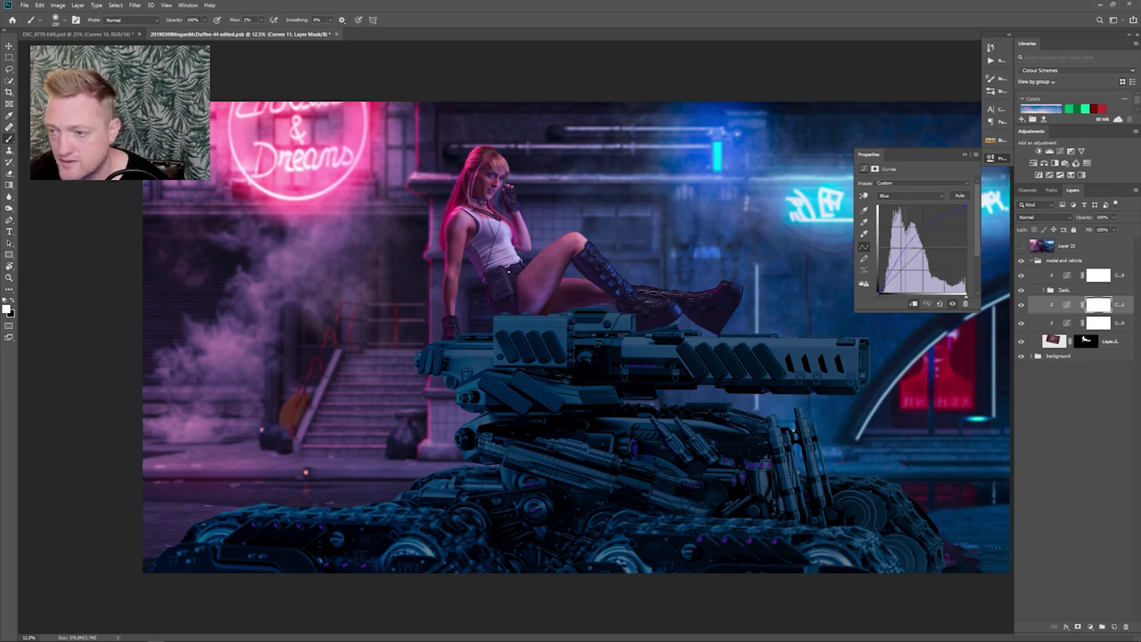
- Lower the Red channel curve in the model's upper Curves layer and compare the model with that layer off and on
click(930, 196)
click(908, 211)
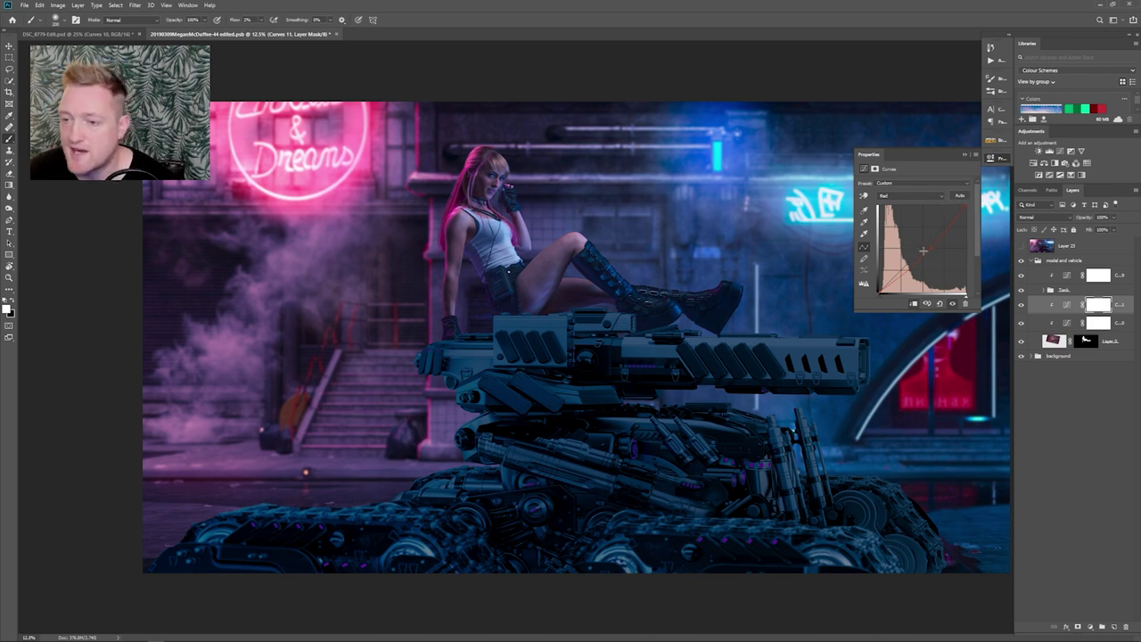
click(916, 195)
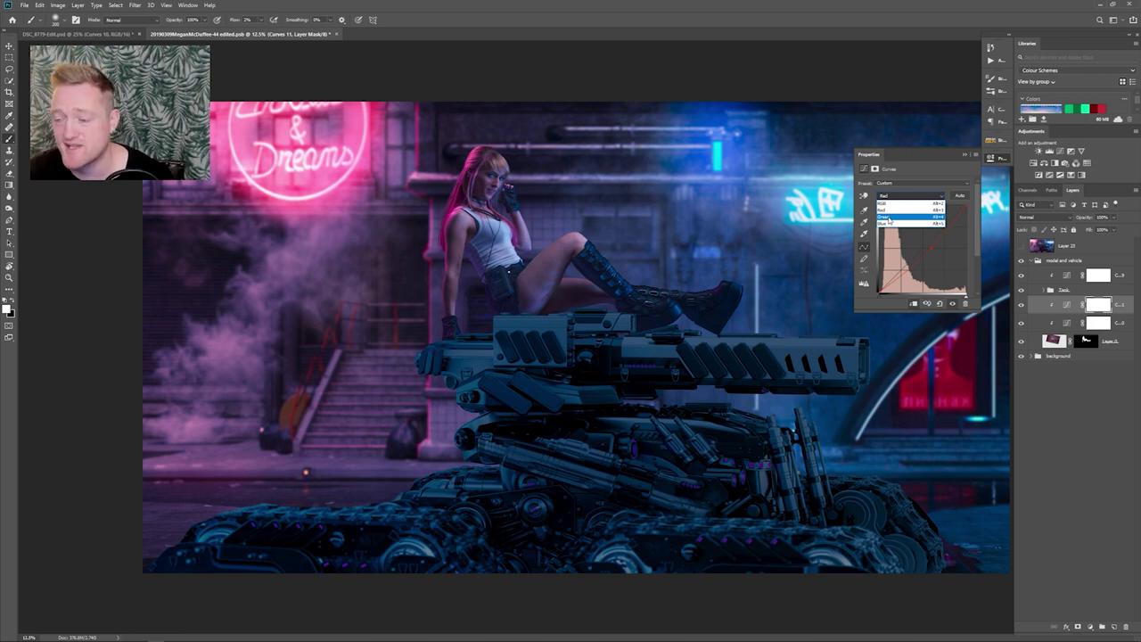
click(969, 190)
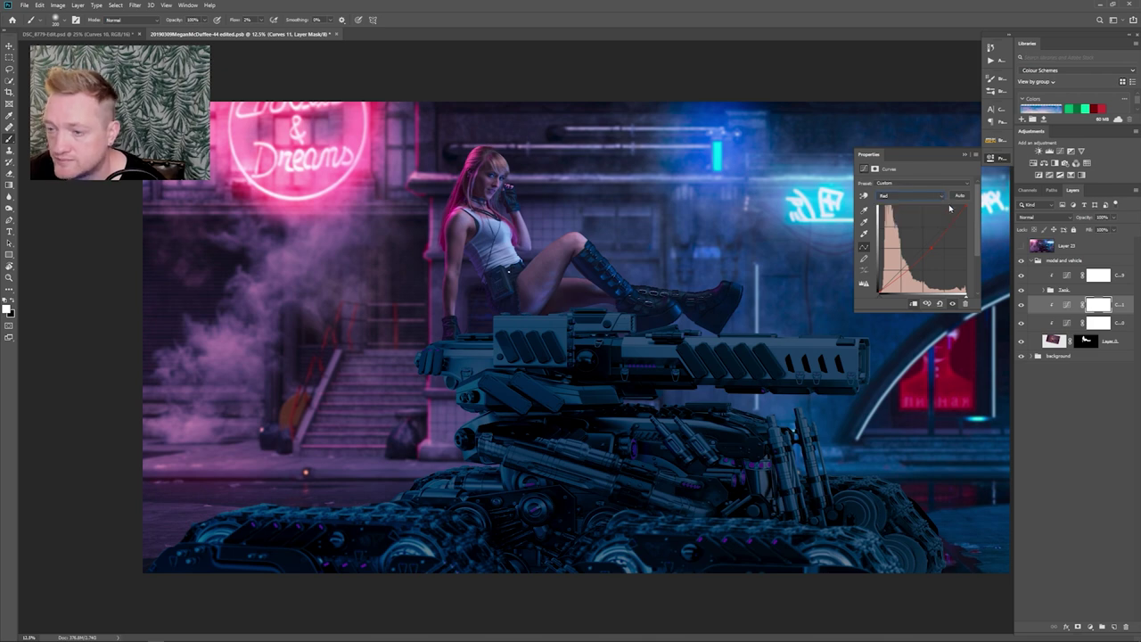
click(965, 154)
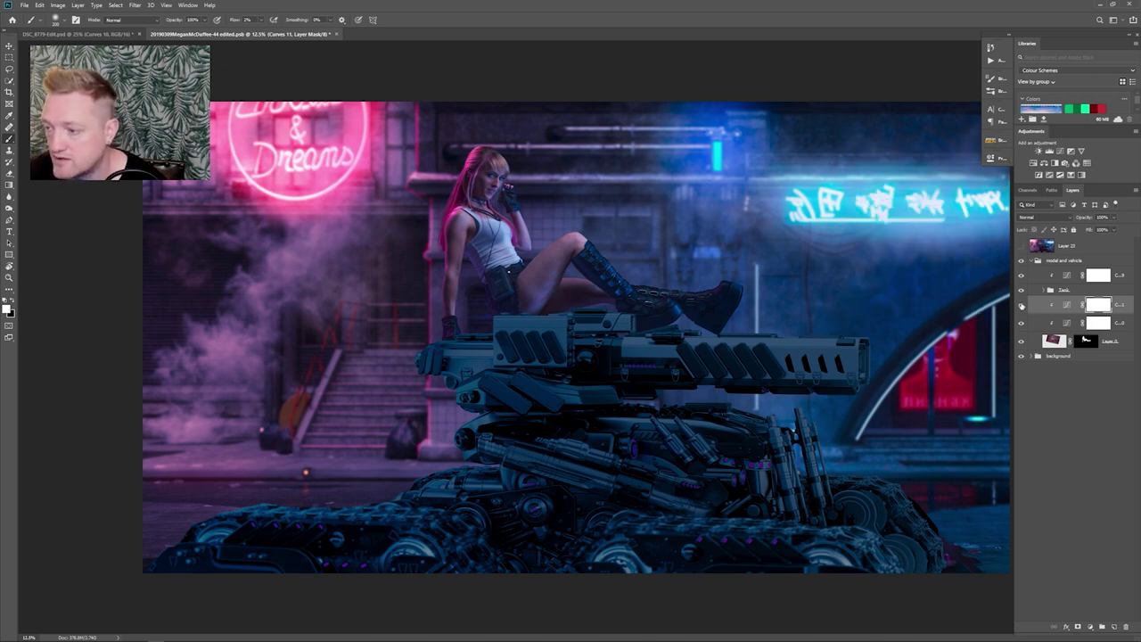
click(1021, 305)
click(1021, 305)
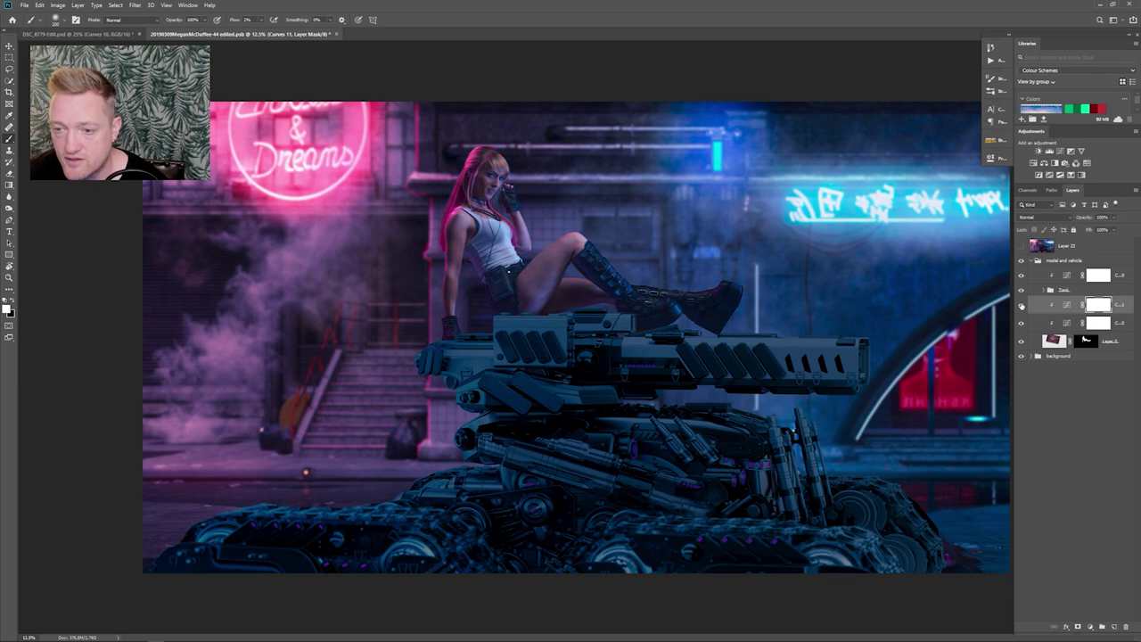
click(1021, 305)
click(1021, 305)
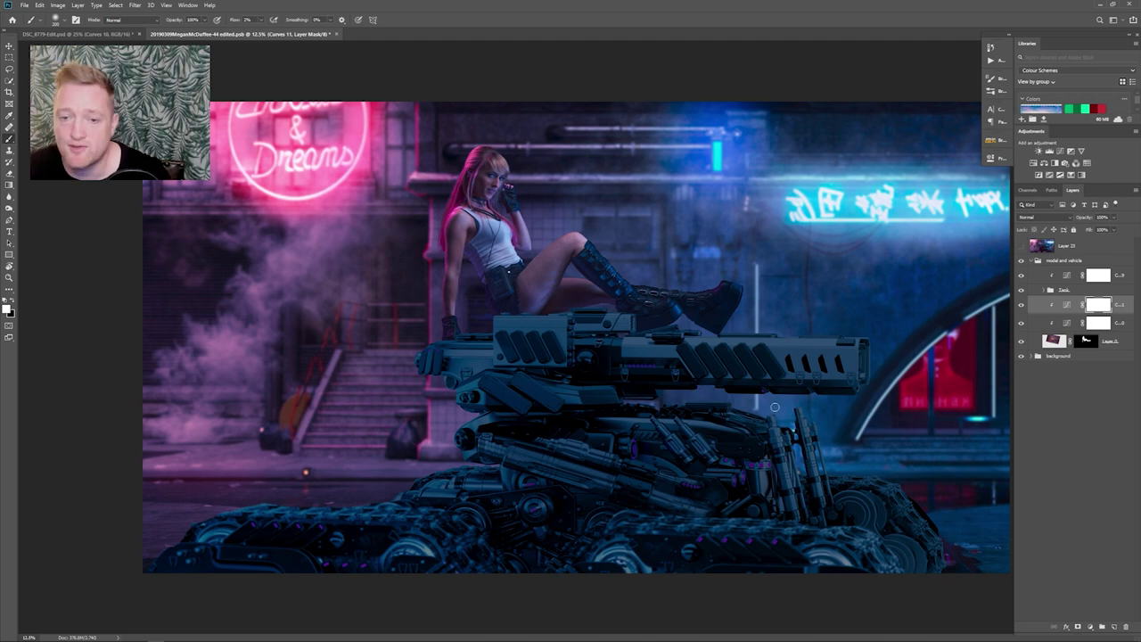
- Add a Hue/Saturation adjustment layer clipped to the model's layer, try a Saturation of -10 and undo that change
click(1033, 164)
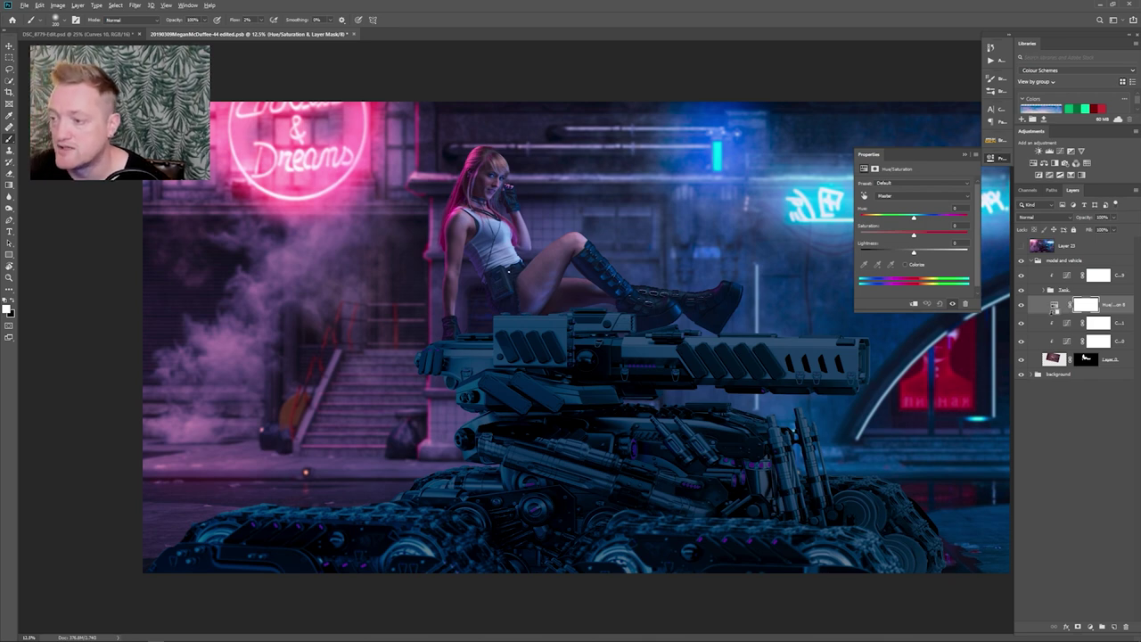
alt+click(1056, 313)
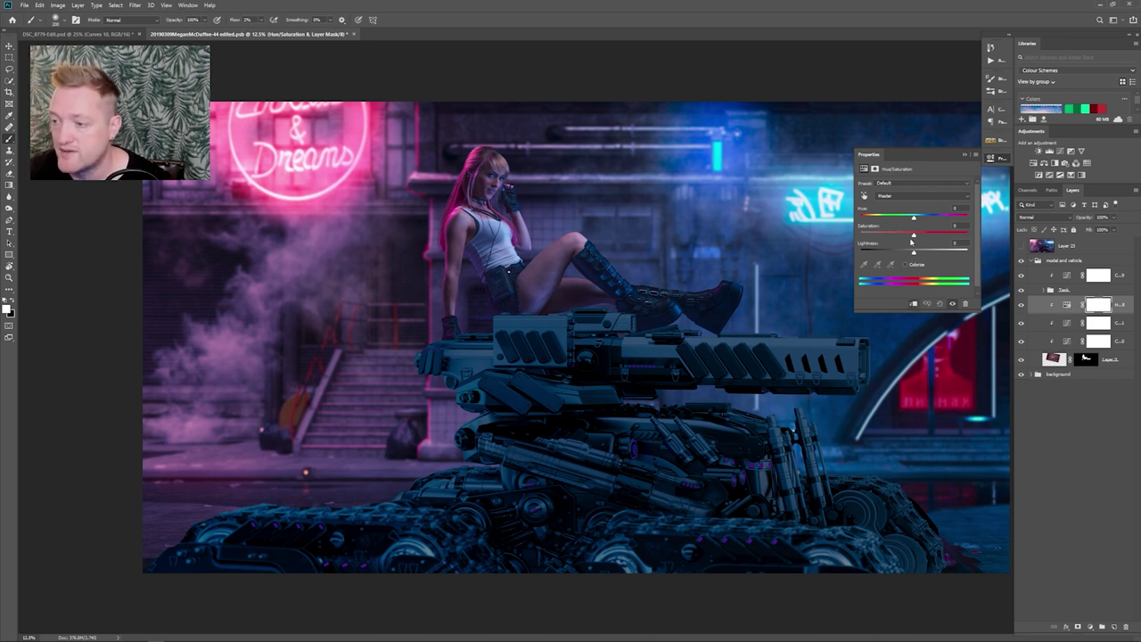
mouse_move(914, 237)
mouse_down()
mouse_move(872, 240)
mouse_move(910, 248)
mouse_up()
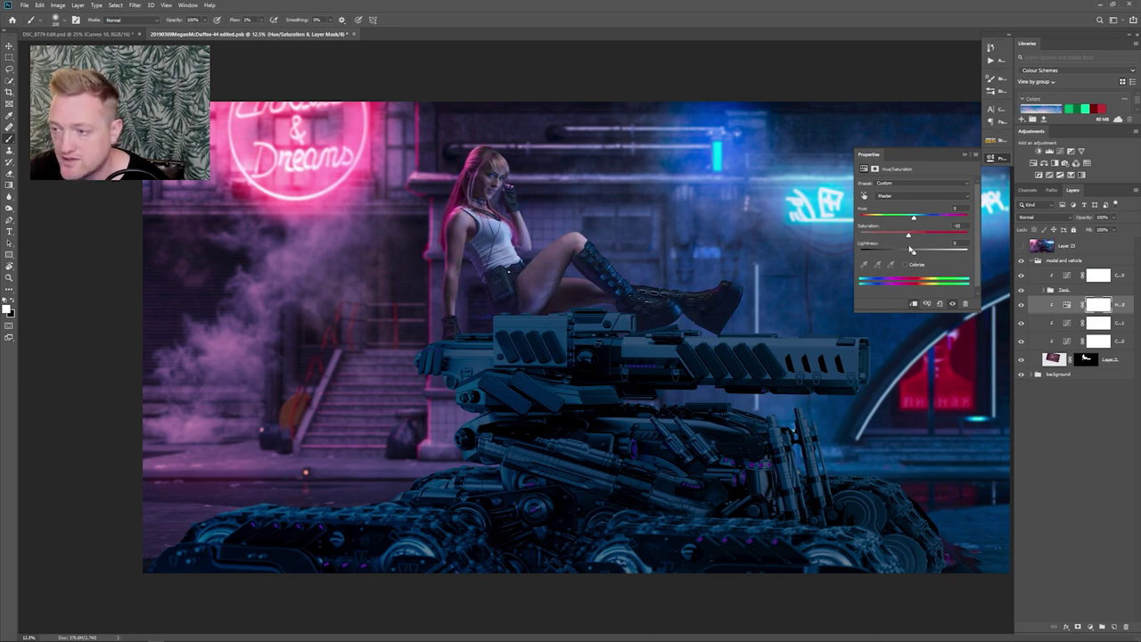
key(ctrl+z)
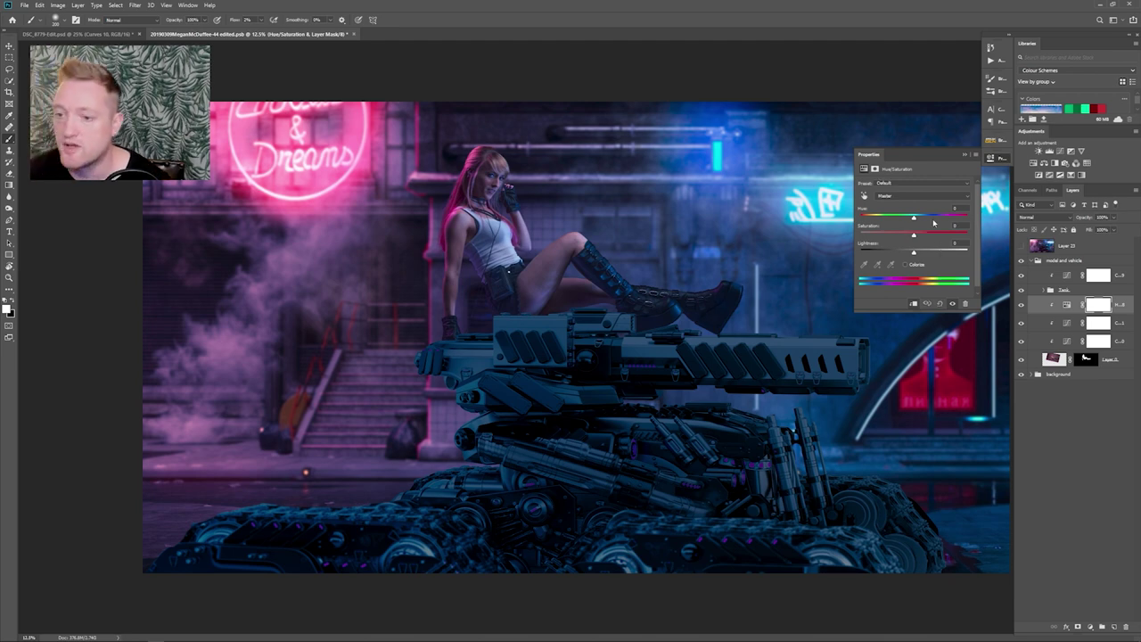
click(963, 156)
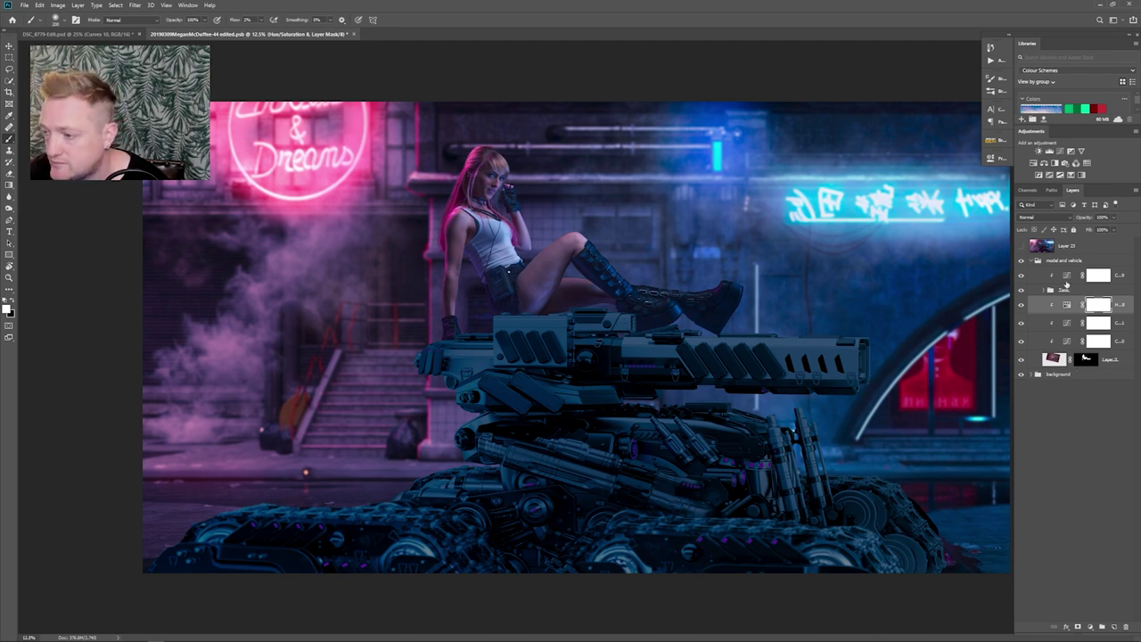
- Lower the RGB midtones further in the Curves layer clipped to the Tank group
click(1096, 277)
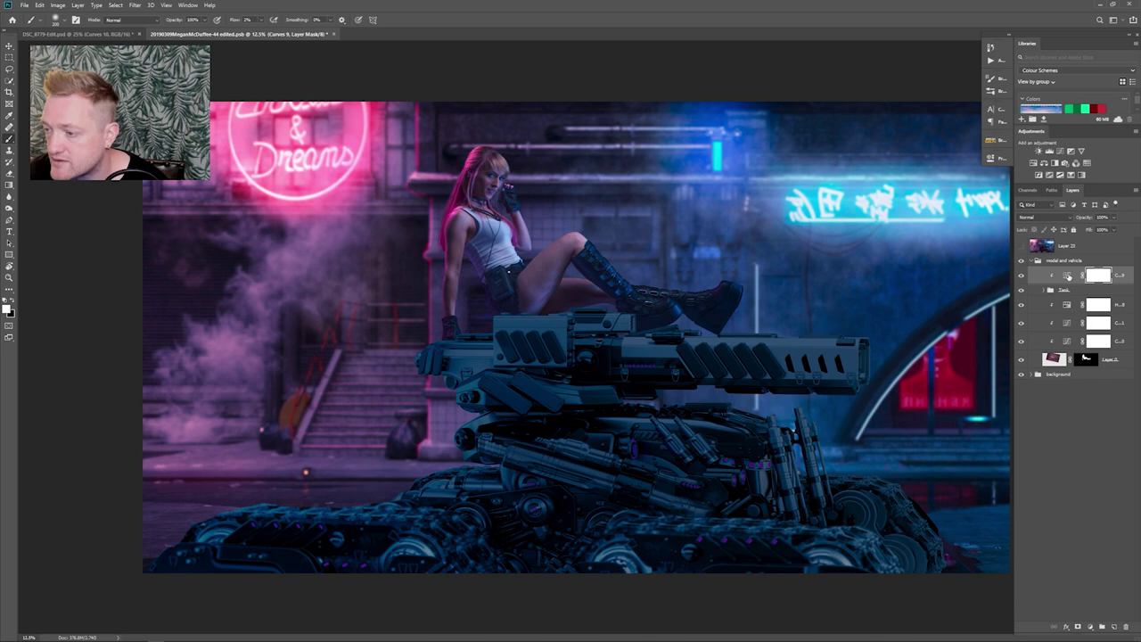
double_click(1069, 276)
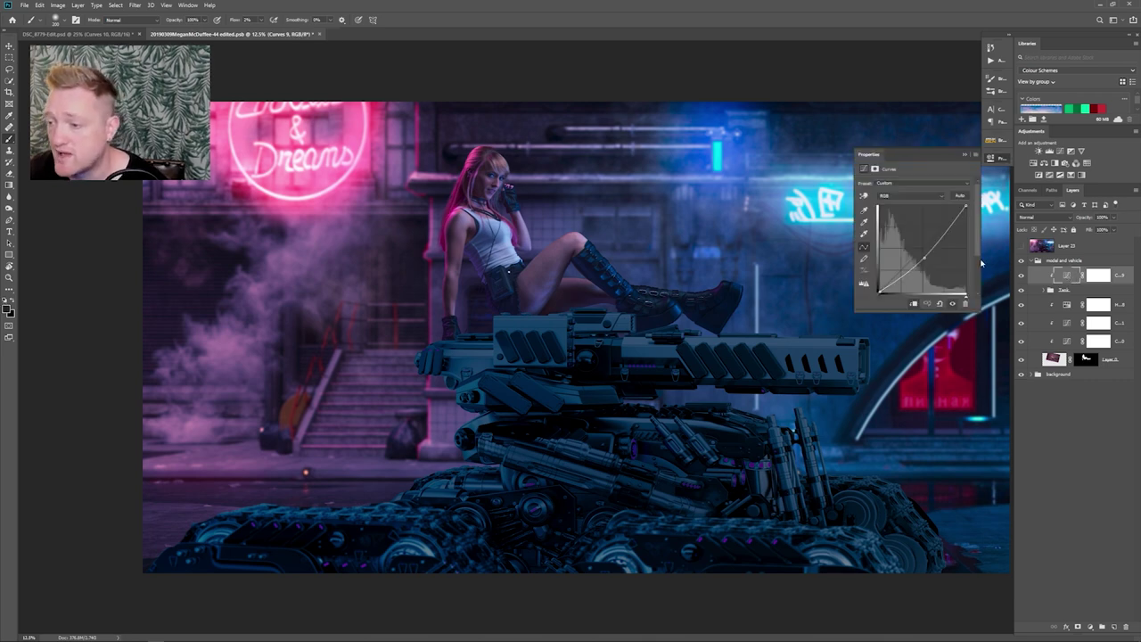
drag(924, 258, 922, 269)
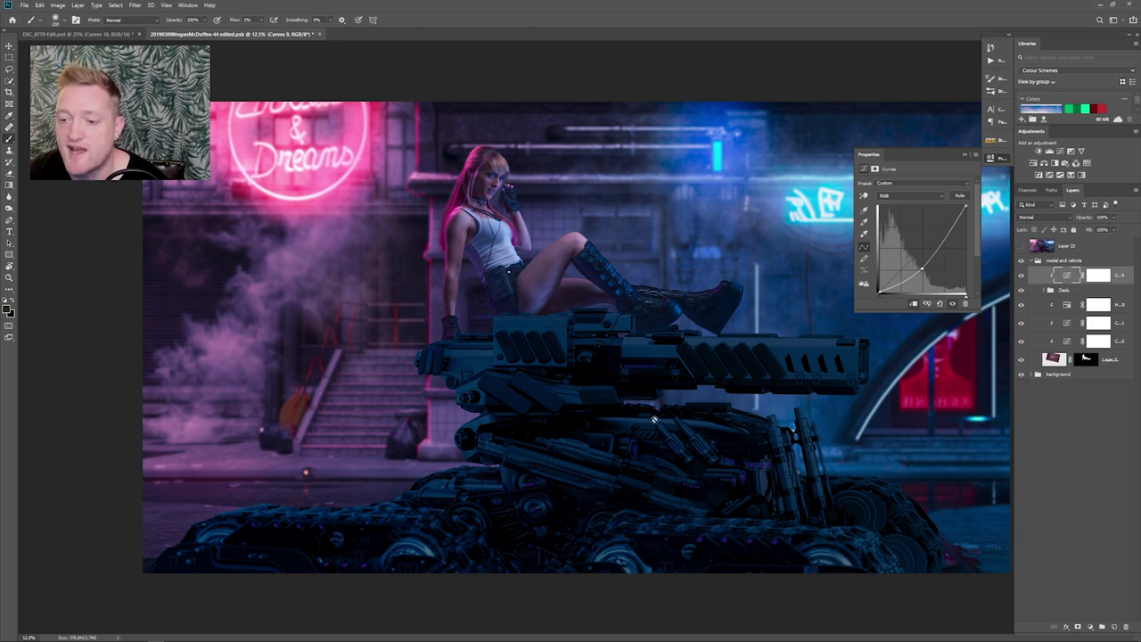
click(964, 155)
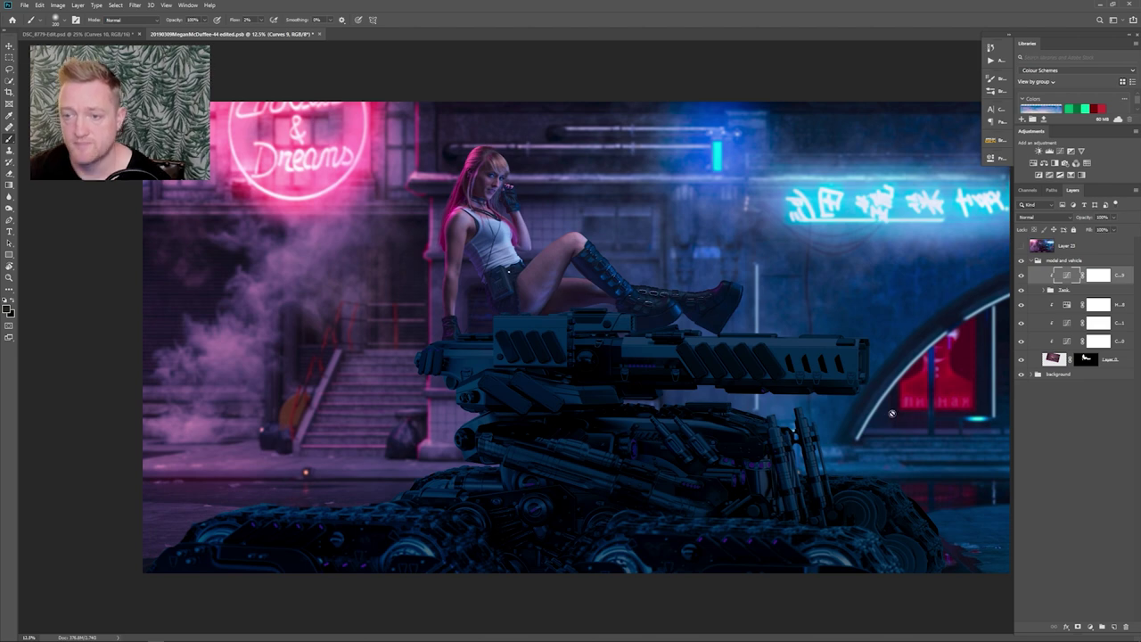